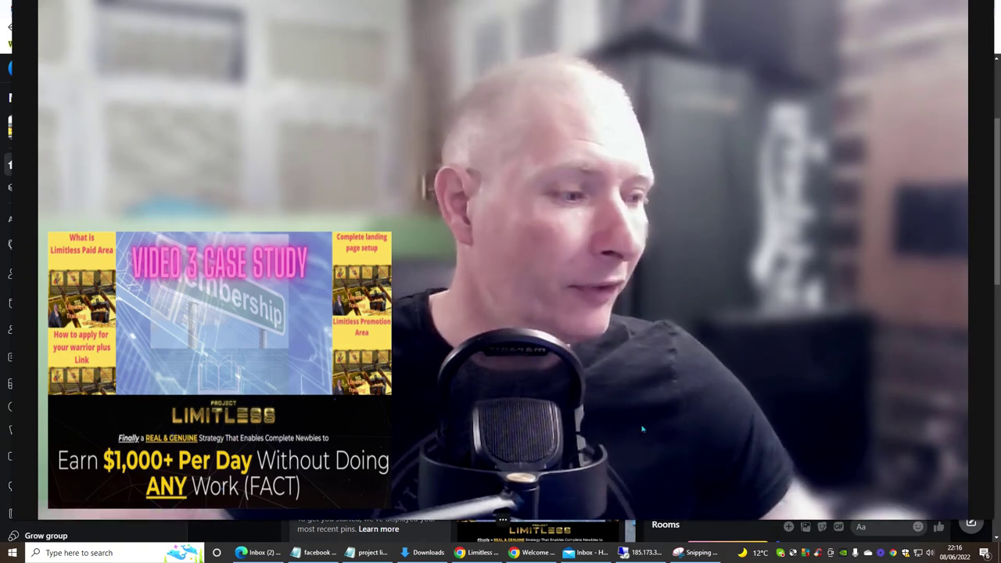
- Bring the 185.173... remote desktop session to the front from the taskbar
{"action": "left_click", "coordinate": [637, 554]}
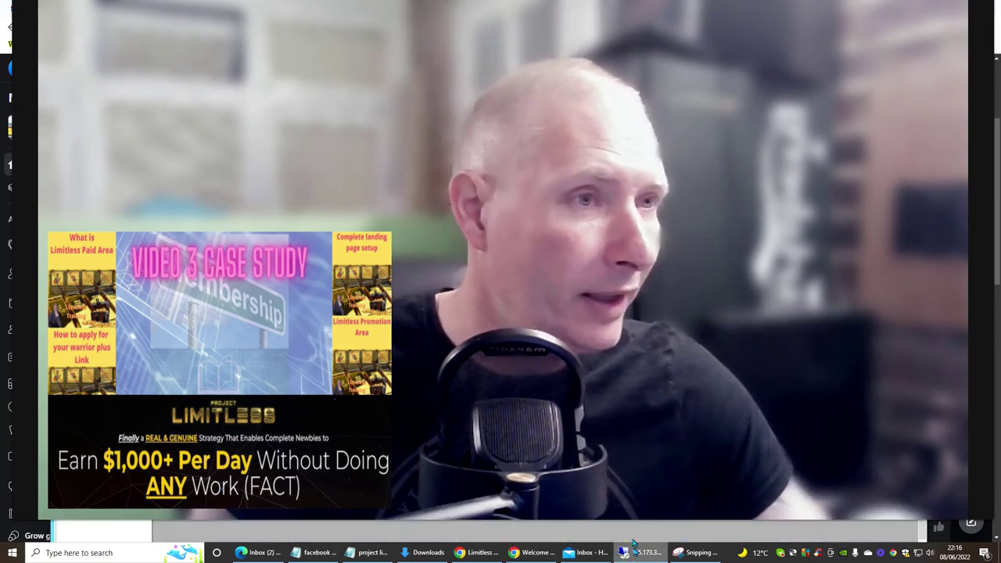
{"action": "mouse_move", "coordinate": [481, 524]}
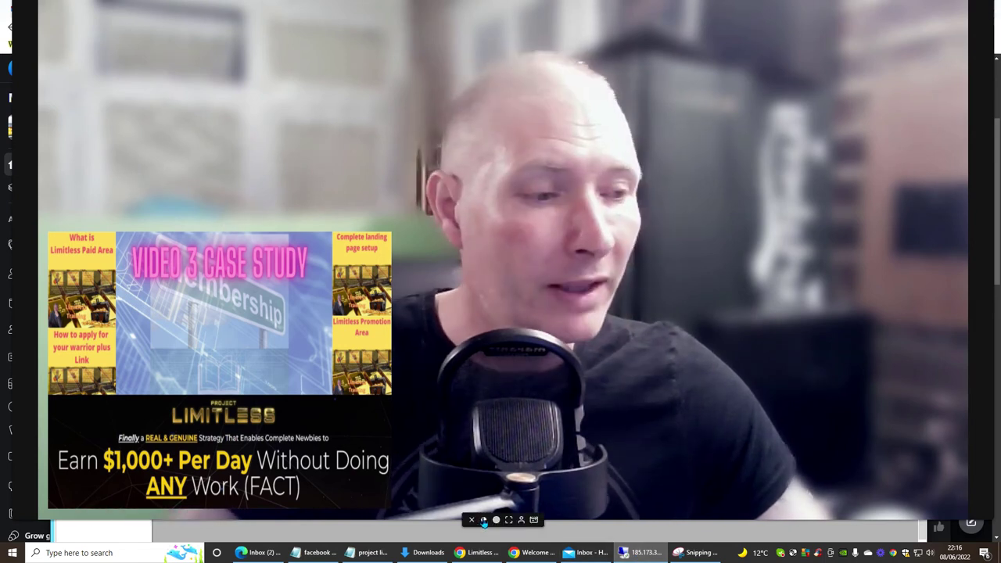
- Hide the EA's info panel on the XAUUSD chart, then switch to the 'est time' search
{"action": "left_click", "coordinate": [484, 520]}
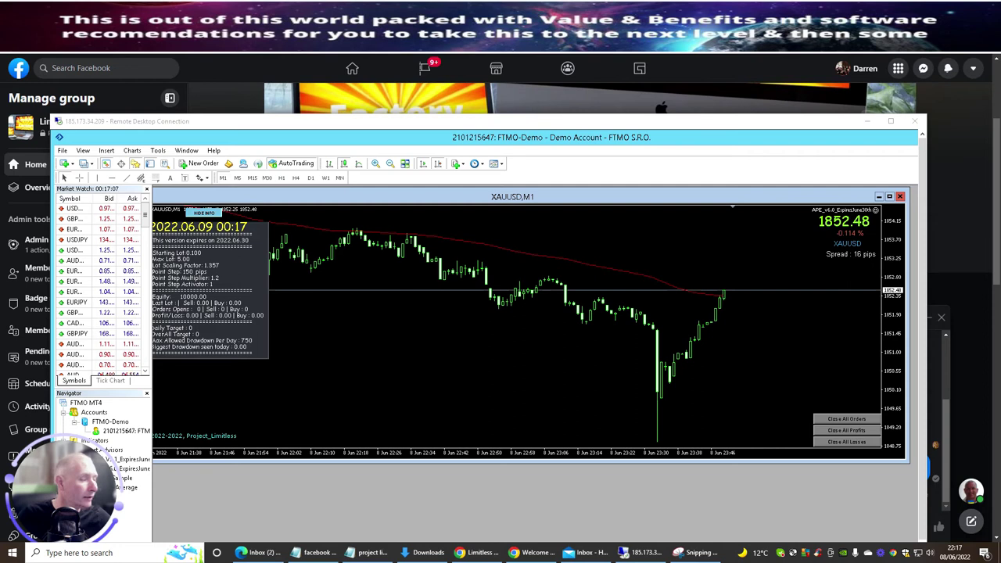
{"action": "left_click", "coordinate": [205, 211]}
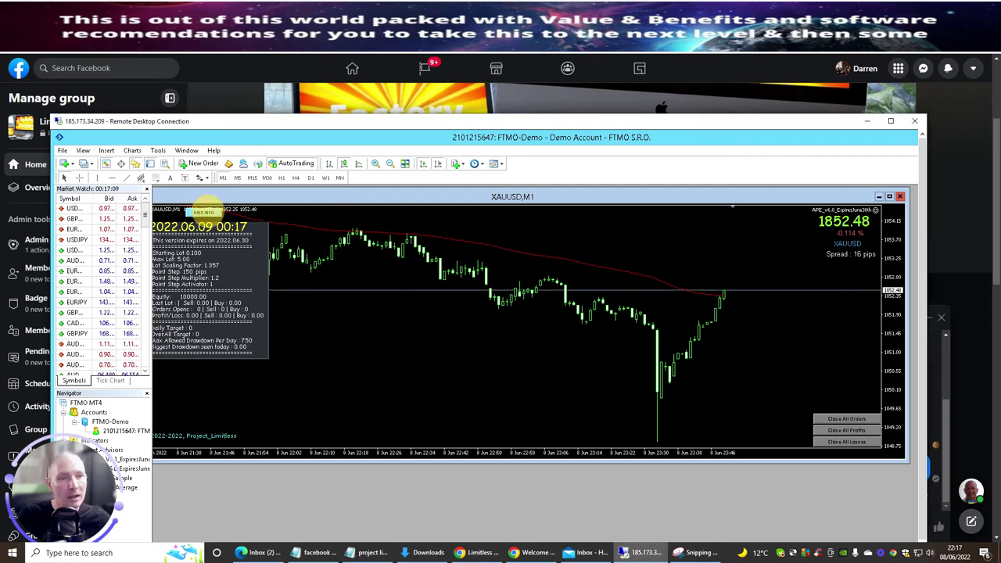
{"action": "left_click", "coordinate": [203, 212]}
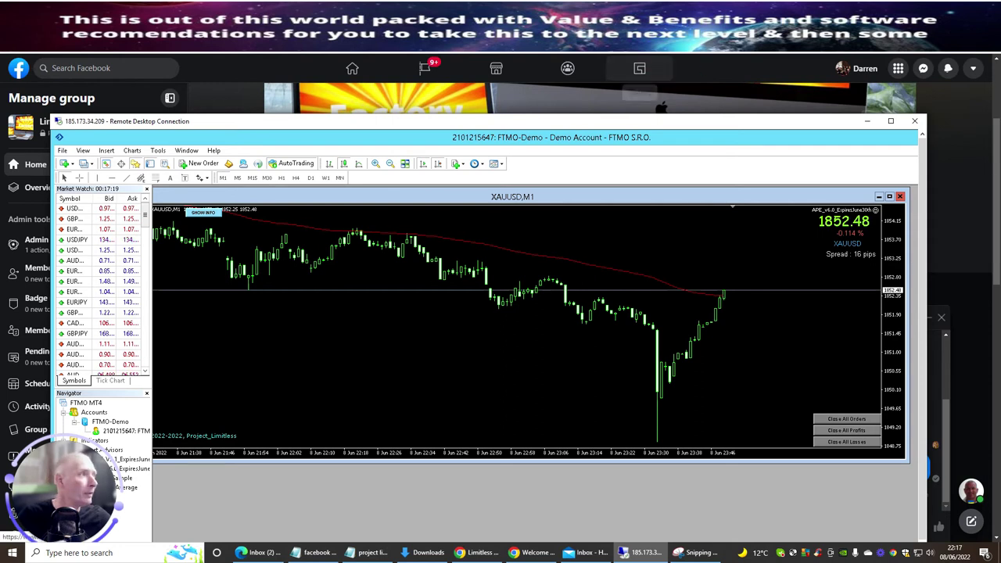
{"action": "key", "text": "alt+Tab"}
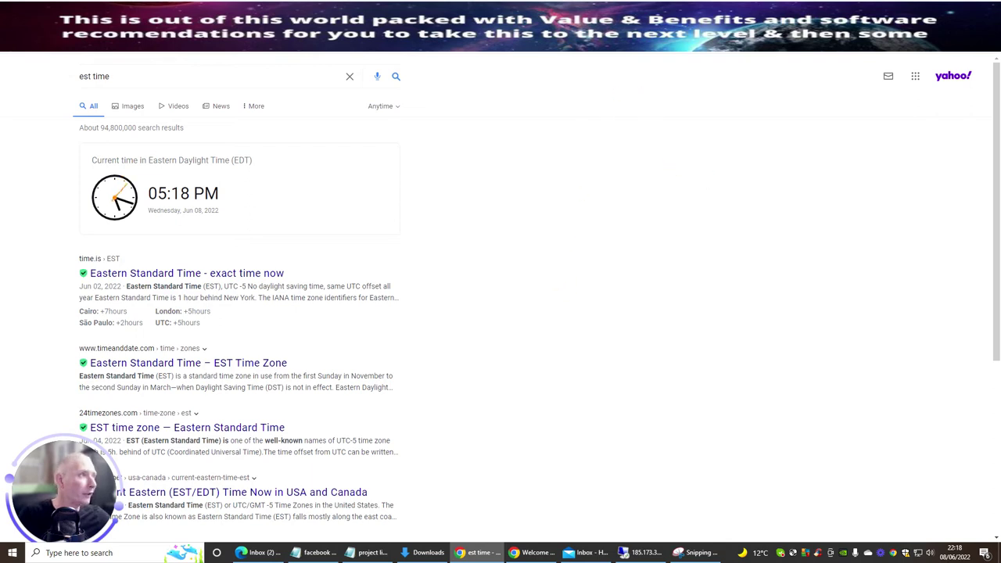
- Switch to the Forex Factory tab showing the Jun 8 calendar
{"action": "key", "text": "ctrl+Tab"}
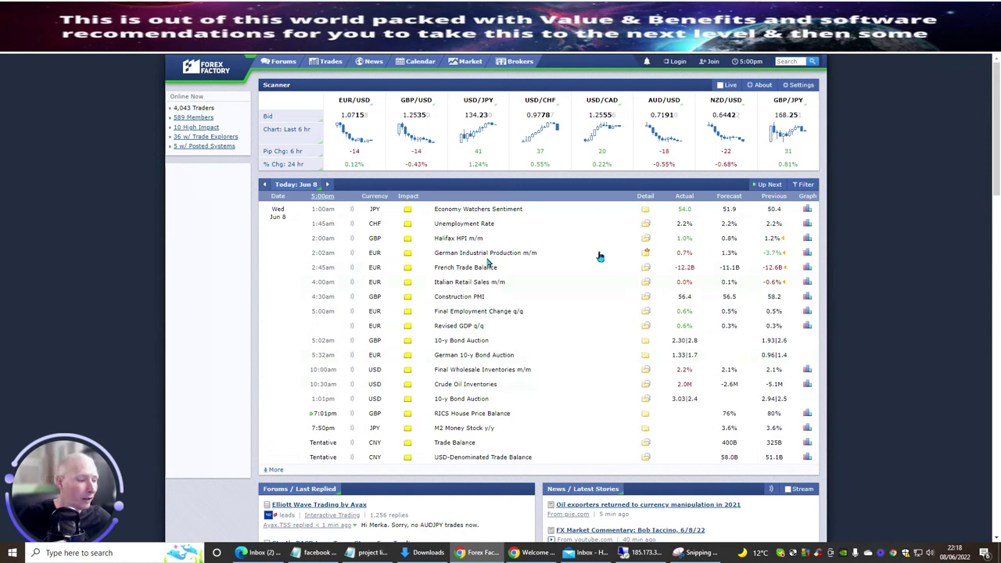
- Reload Forex Factory to the This Week calendar (Jun 5 – Jun 11), then open News
{"action": "scroll", "coordinate": [735, 420], "scroll_direction": "down", "scroll_amount": 3}
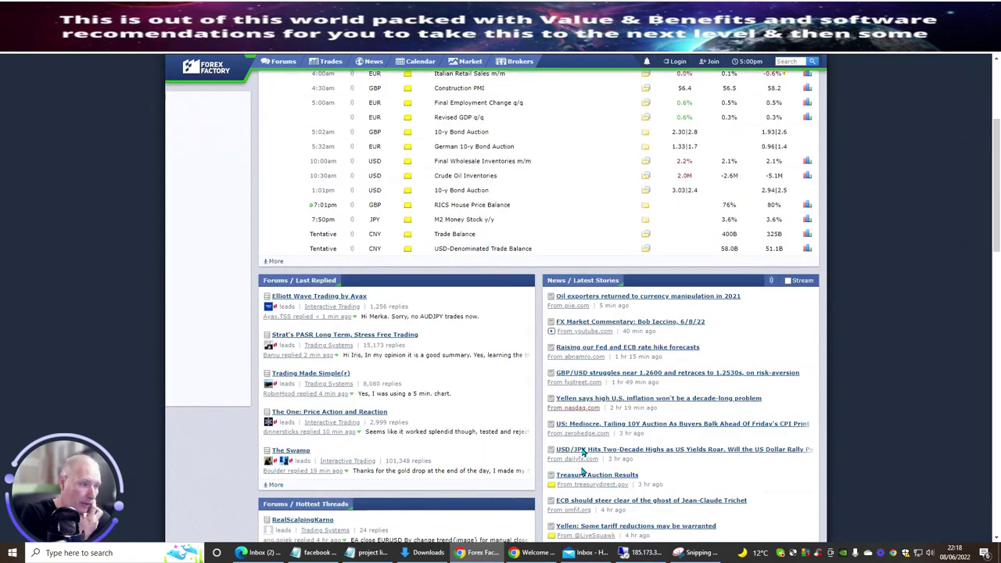
{"action": "scroll", "coordinate": [584, 379], "scroll_direction": "down", "scroll_amount": 1}
{"action": "scroll", "coordinate": [584, 376], "scroll_direction": "down", "scroll_amount": 1}
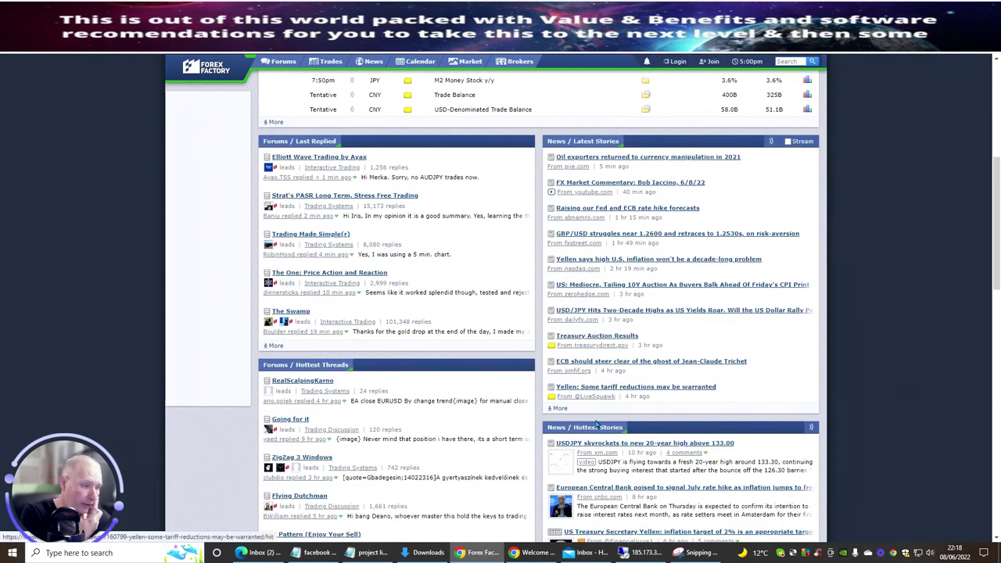
{"action": "scroll", "coordinate": [606, 407], "scroll_direction": "up", "scroll_amount": 4}
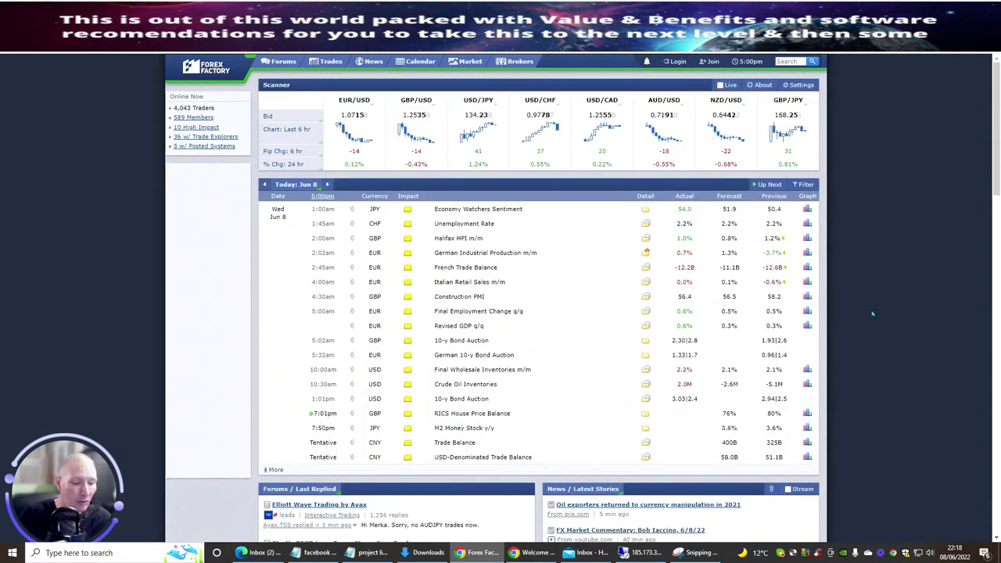
{"action": "key", "text": "F5"}
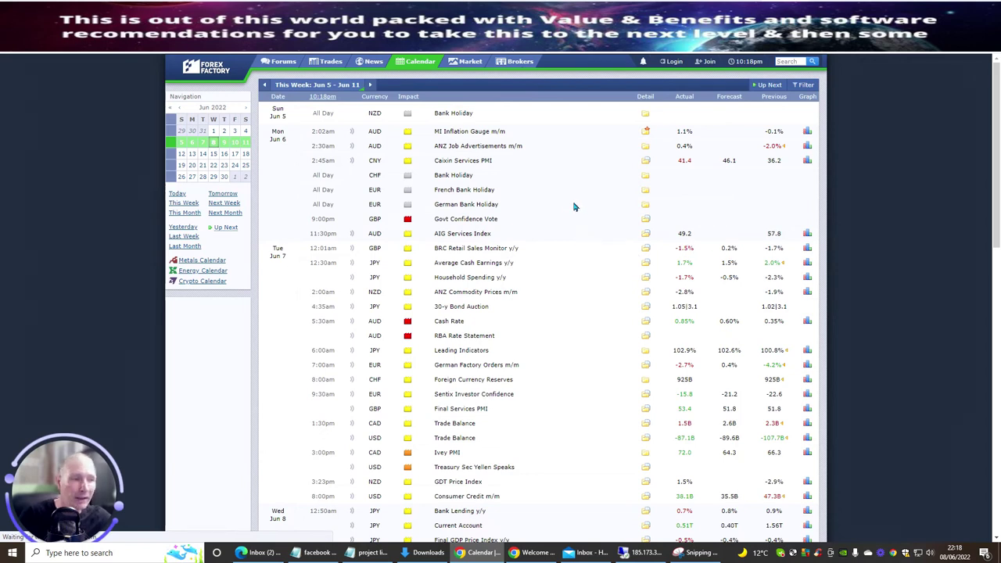
{"action": "scroll", "coordinate": [512, 266], "scroll_direction": "down", "scroll_amount": 3}
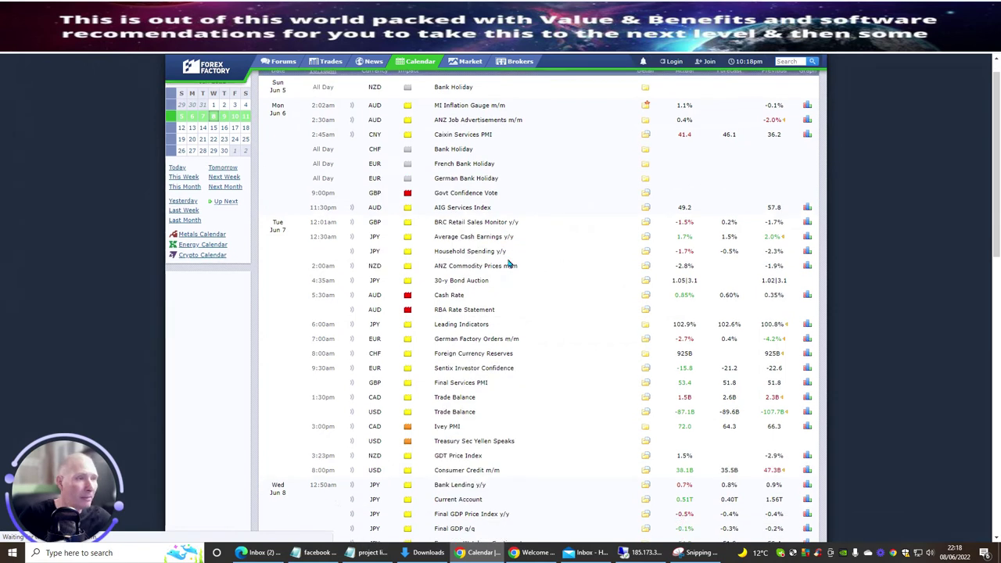
{"action": "scroll", "coordinate": [510, 263], "scroll_direction": "up", "scroll_amount": 3}
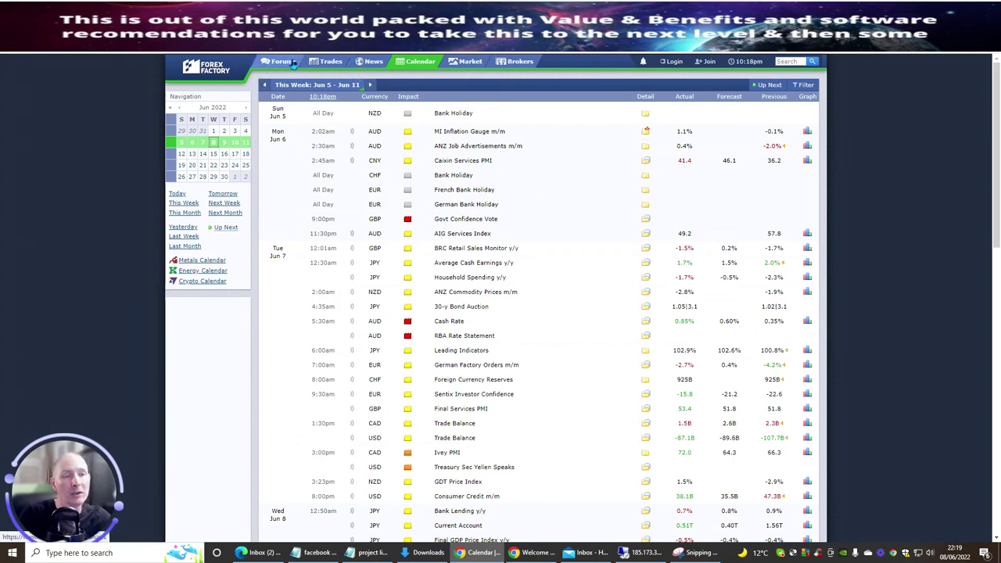
{"action": "left_click", "coordinate": [293, 63]}
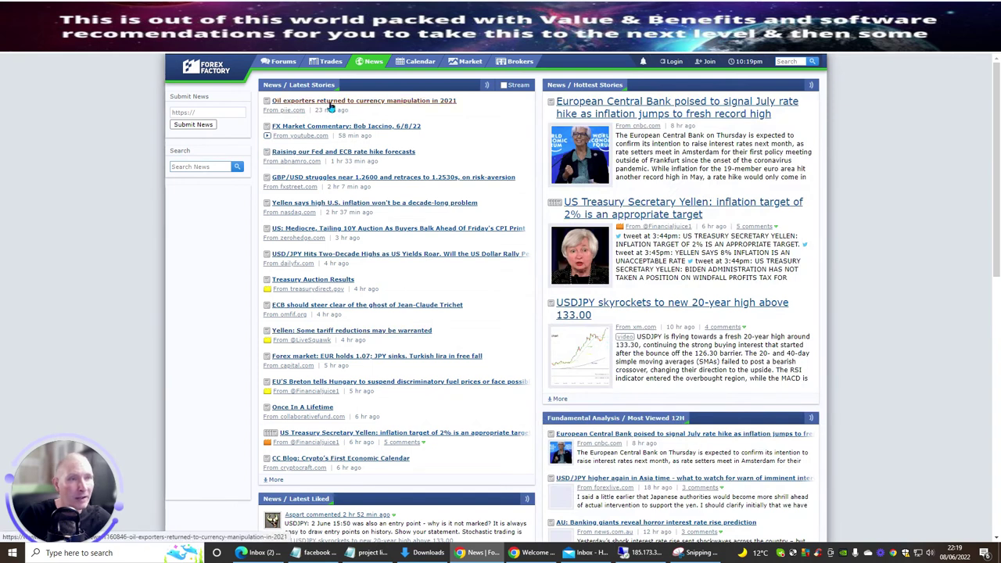
- Read the Treasury Auction Results story, then open a new blank tab
{"action": "left_click", "coordinate": [289, 281]}
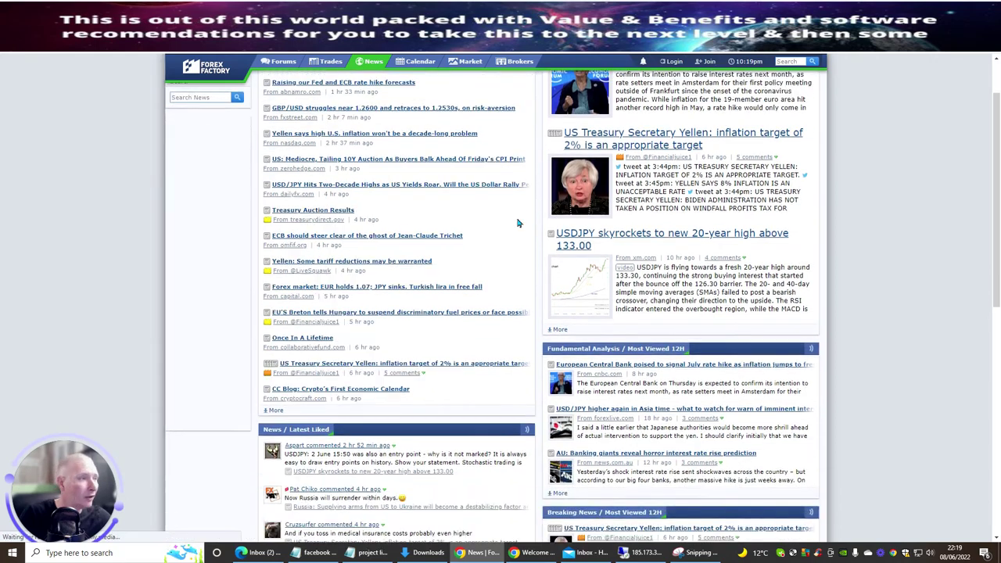
{"action": "scroll", "coordinate": [642, 215], "scroll_direction": "down", "scroll_amount": 15}
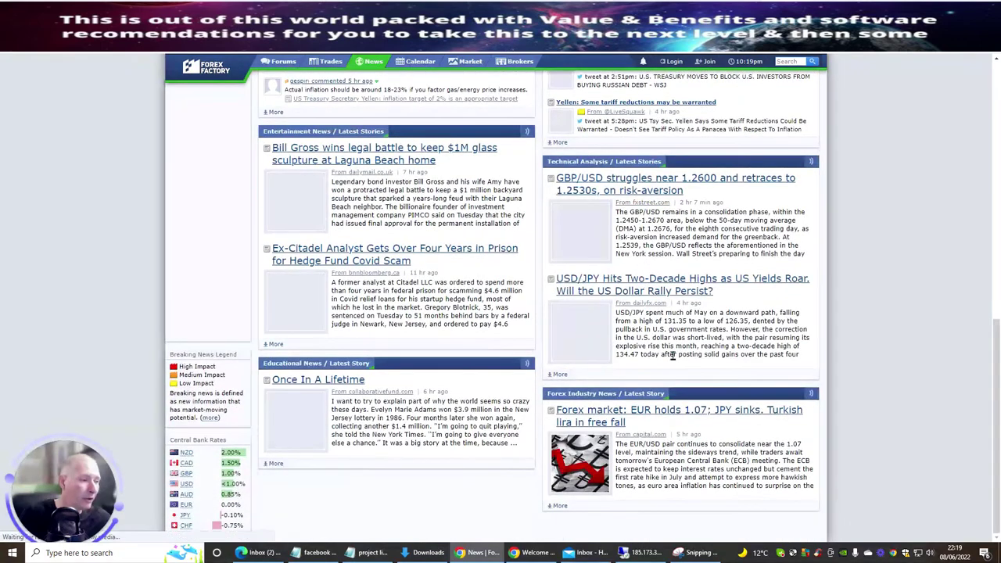
{"action": "scroll", "coordinate": [643, 292], "scroll_direction": "up", "scroll_amount": 12}
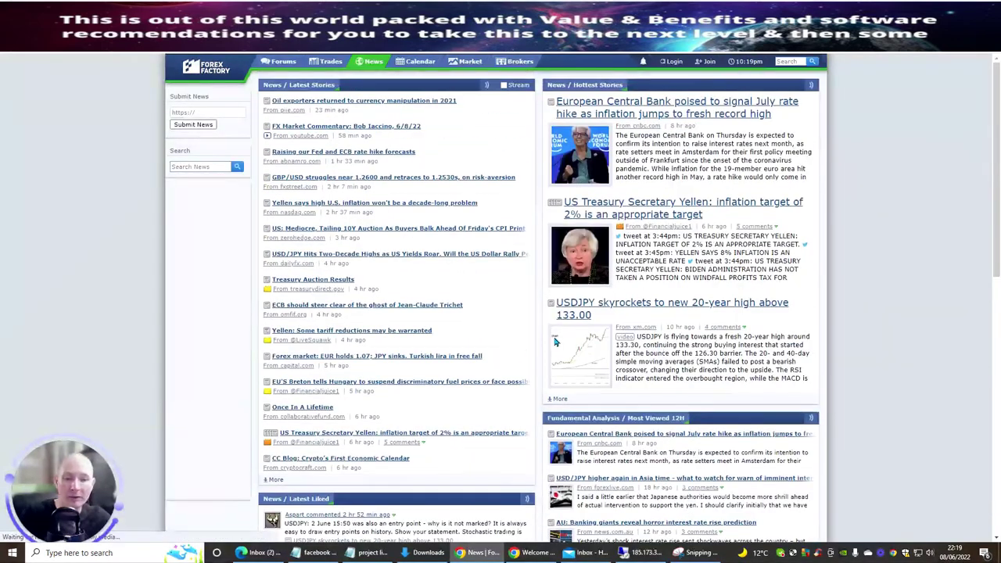
{"action": "key", "text": "ctrl+t"}
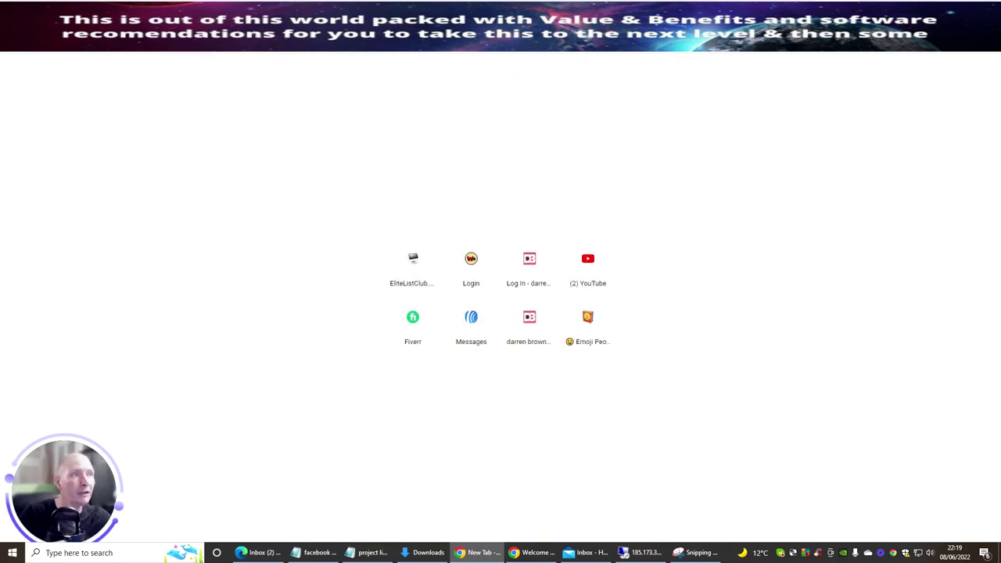
- View the TradingView XAUUSD 4h chart, then open a new blank tab
{"action": "key", "text": "Return"}
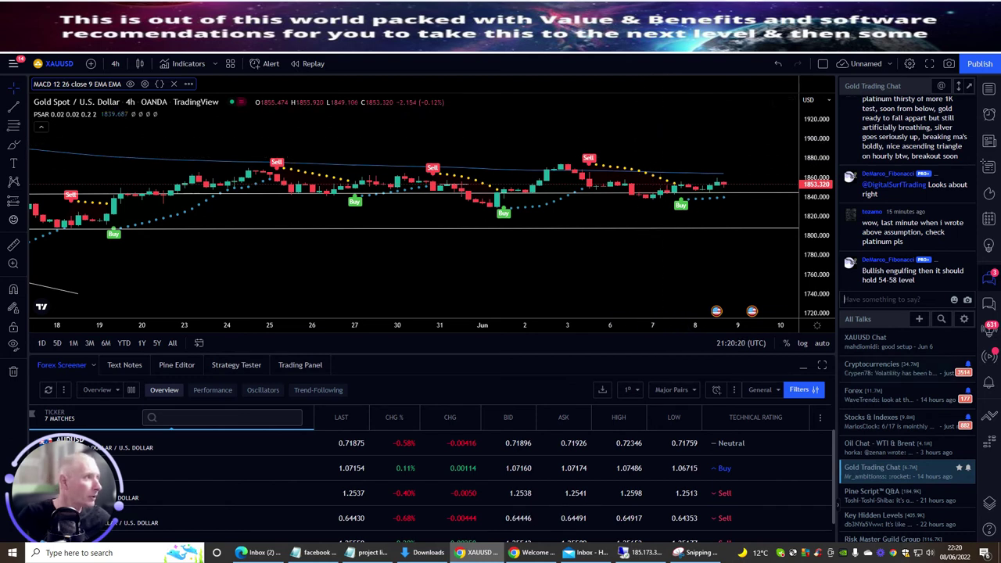
{"action": "key", "text": "ctrl+t"}
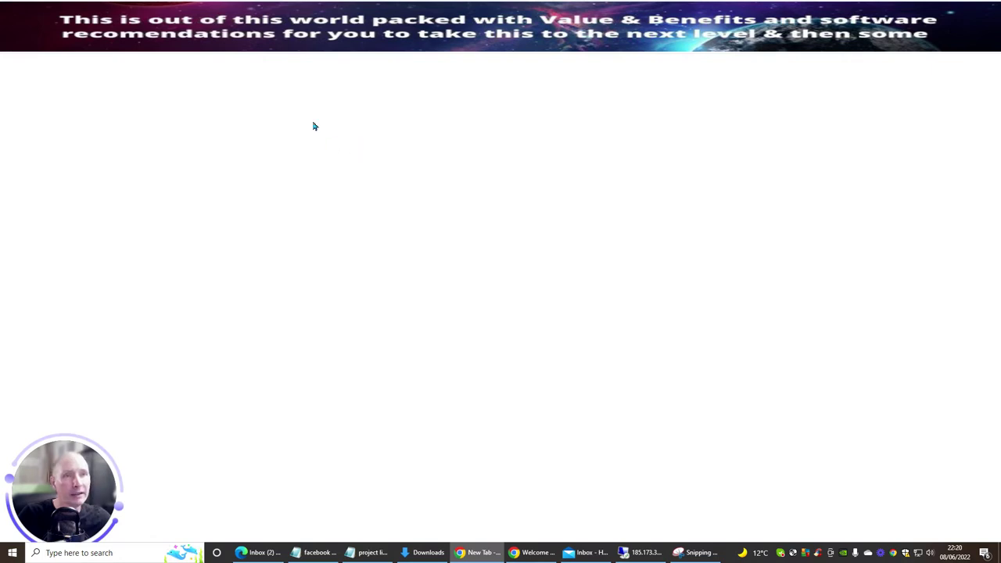
- Go to Investing.com's Economic Calendar via the 'investing' address-bar suggestion
{"action": "type", "text": "neo"}
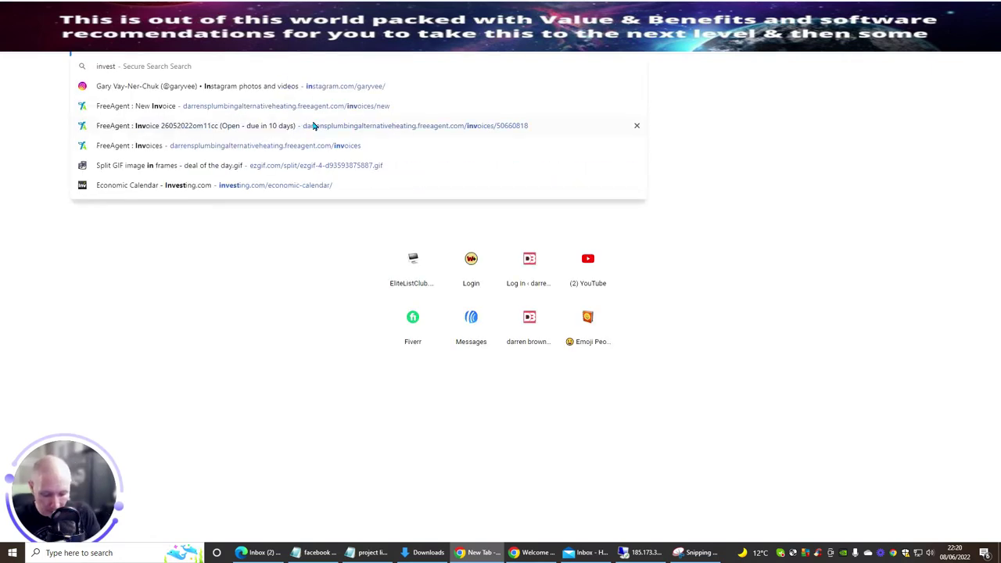
{"action": "type", "text": "investi"}
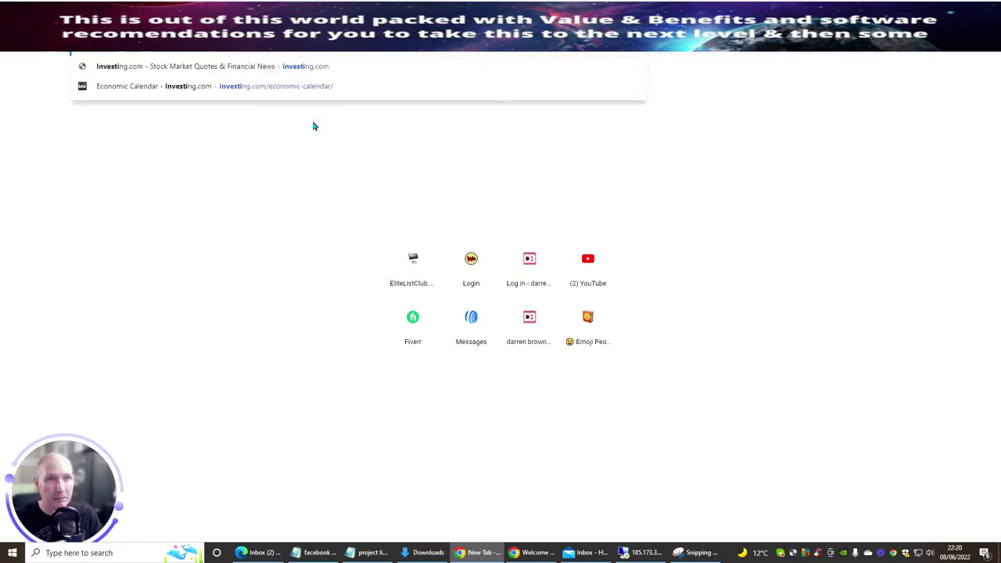
{"action": "type", "text": "ng"}
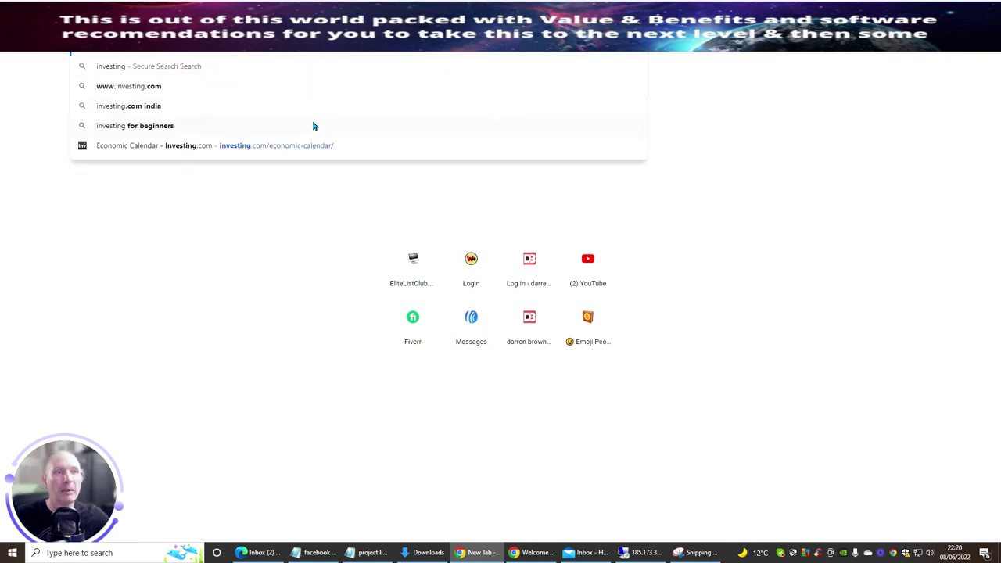
{"action": "left_click", "coordinate": [157, 144]}
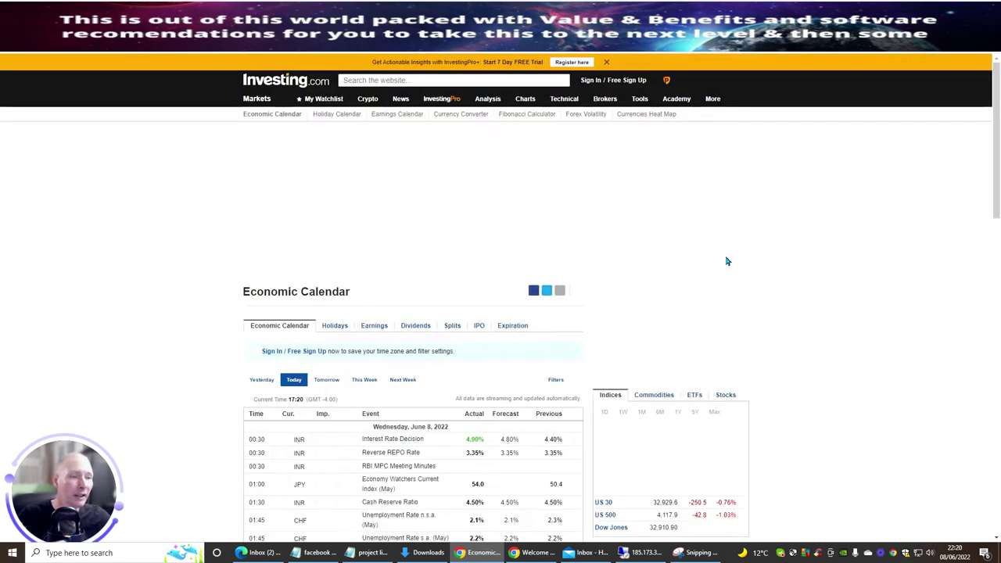
- Review the June 8 calendar events, then switch to the Project Limitless APE download tab
{"action": "scroll", "coordinate": [848, 223], "scroll_direction": "down", "scroll_amount": 3}
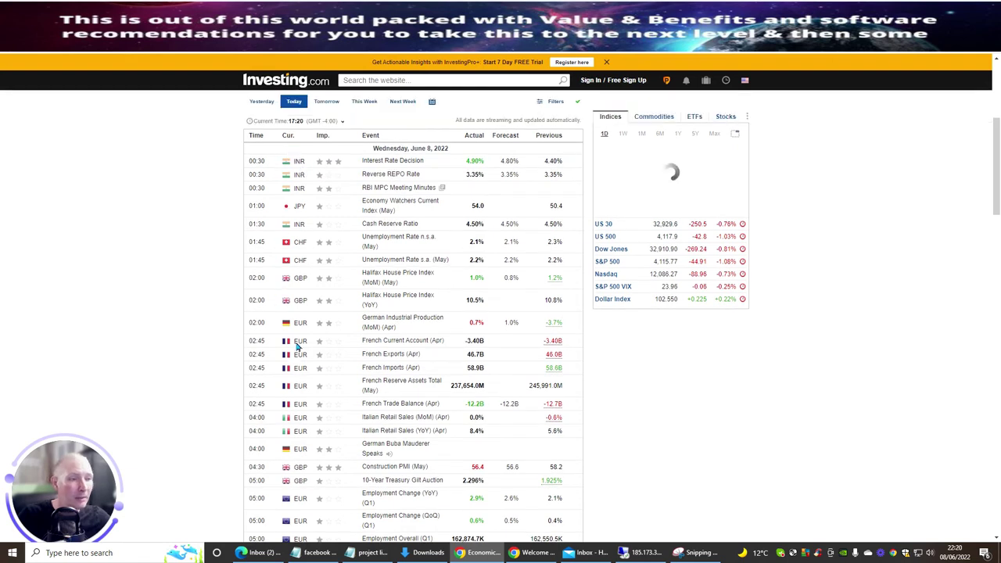
{"action": "scroll", "coordinate": [301, 196], "scroll_direction": "down", "scroll_amount": 5}
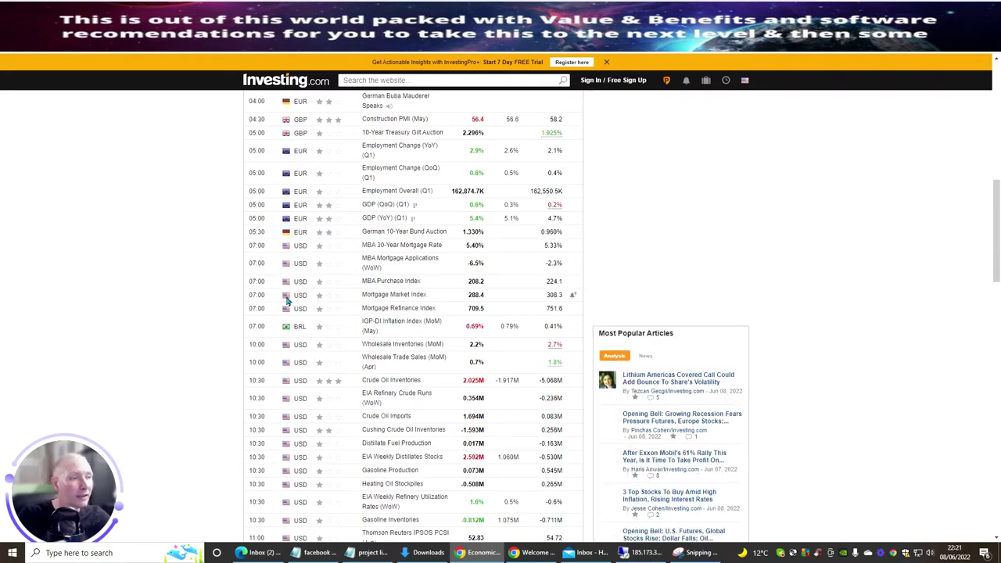
{"action": "scroll", "coordinate": [260, 290], "scroll_direction": "down", "scroll_amount": 3}
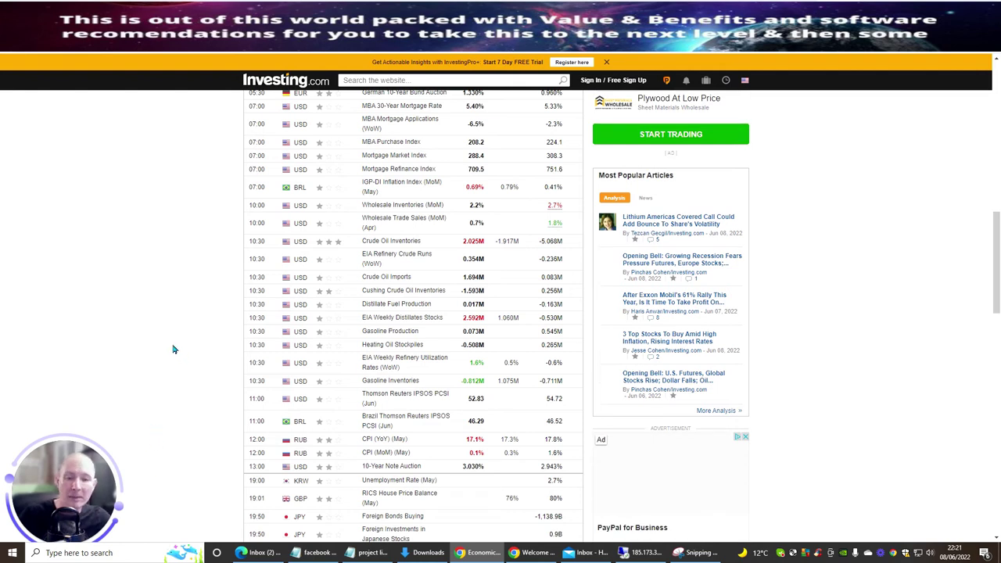
{"action": "scroll", "coordinate": [193, 357], "scroll_direction": "up", "scroll_amount": 3}
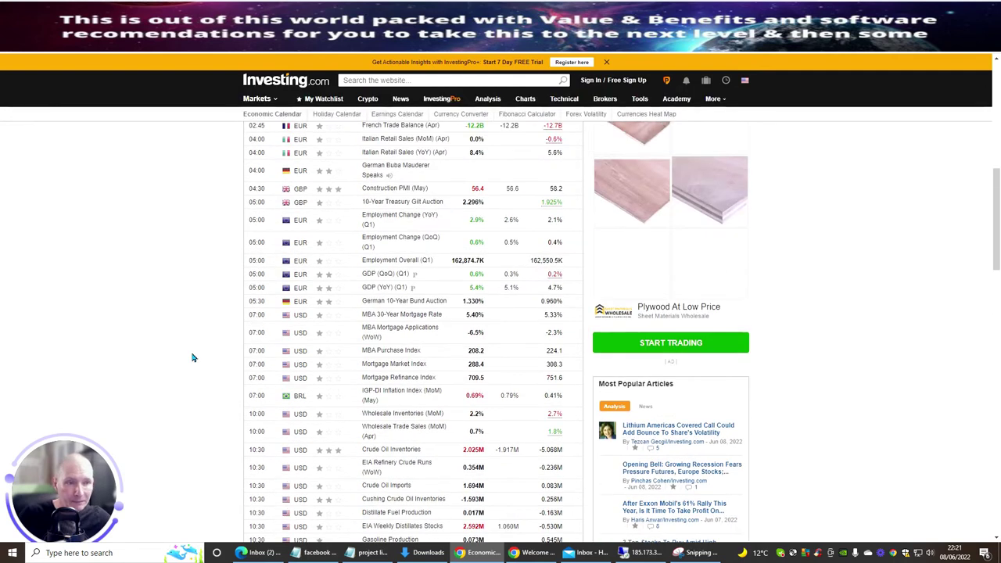
{"action": "scroll", "coordinate": [193, 358], "scroll_direction": "down", "scroll_amount": 5}
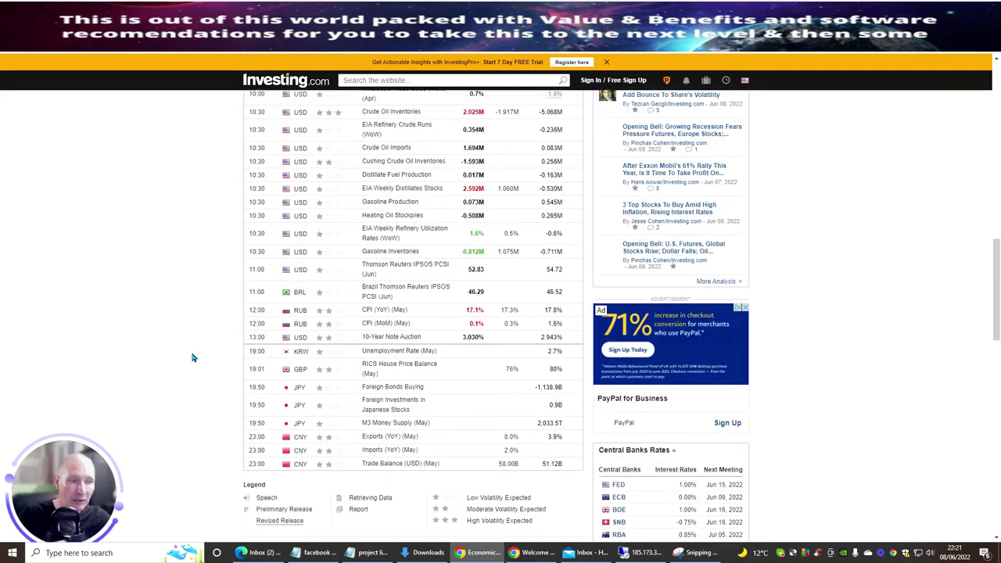
{"action": "scroll", "coordinate": [193, 358], "scroll_direction": "up", "scroll_amount": 3}
{"action": "scroll", "coordinate": [194, 358], "scroll_direction": "down", "scroll_amount": 3}
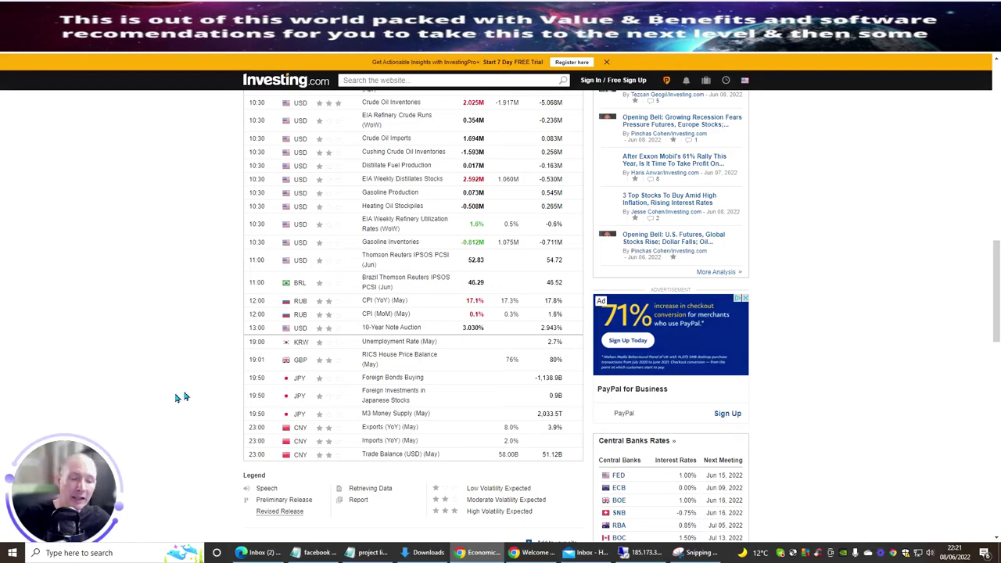
{"action": "scroll", "coordinate": [190, 296], "scroll_direction": "up", "scroll_amount": 6}
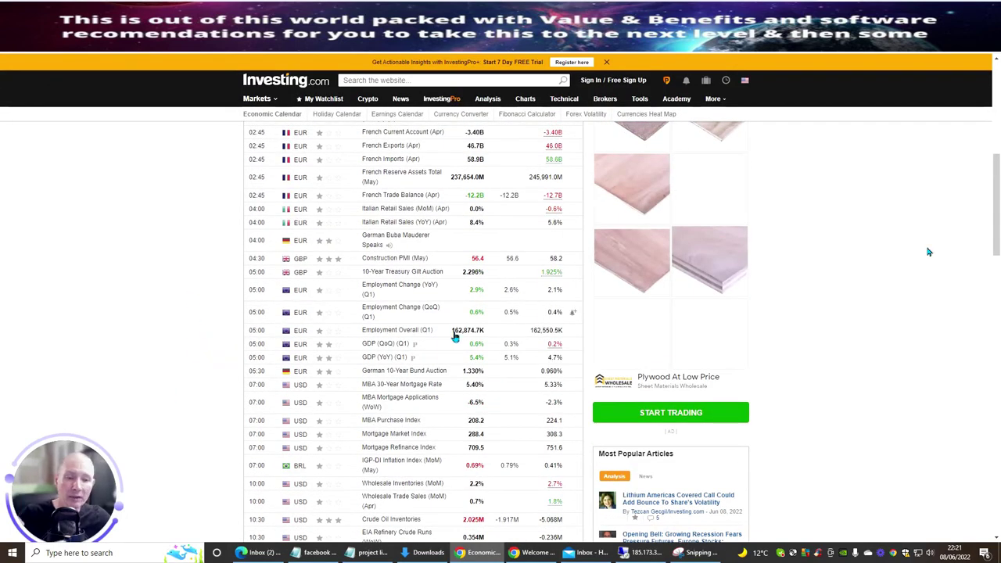
{"action": "scroll", "coordinate": [850, 215], "scroll_direction": "up", "scroll_amount": 1}
{"action": "scroll", "coordinate": [850, 215], "scroll_direction": "up", "scroll_amount": 5}
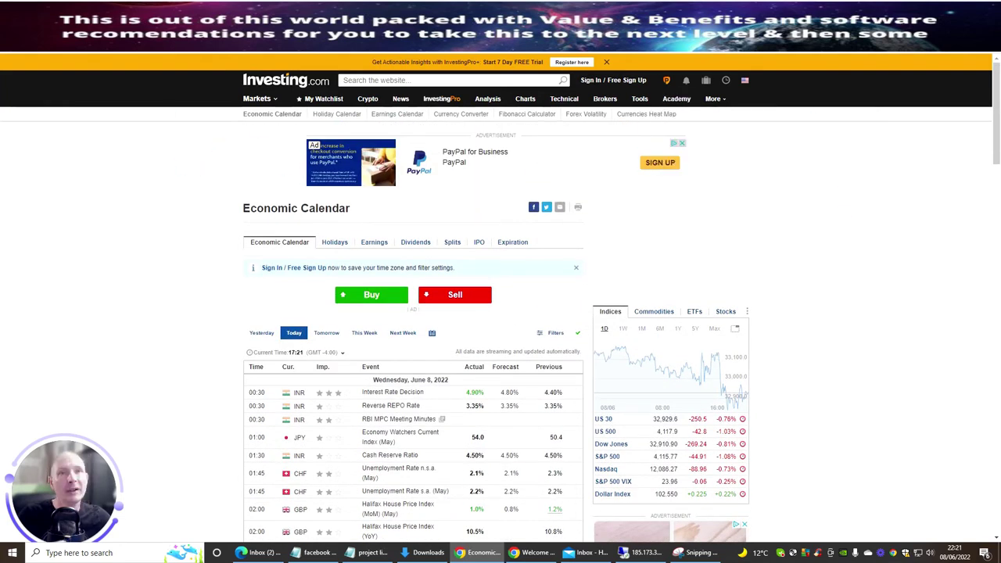
{"action": "key", "text": "ctrl+Tab"}
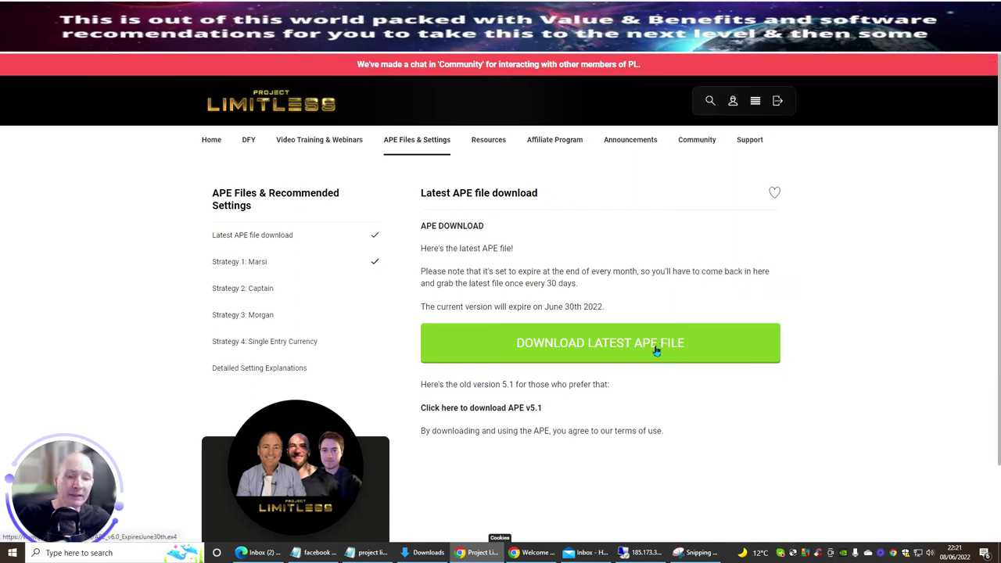
- Bring the remote MT4 session to the front from the taskbar
{"action": "left_click", "coordinate": [645, 552]}
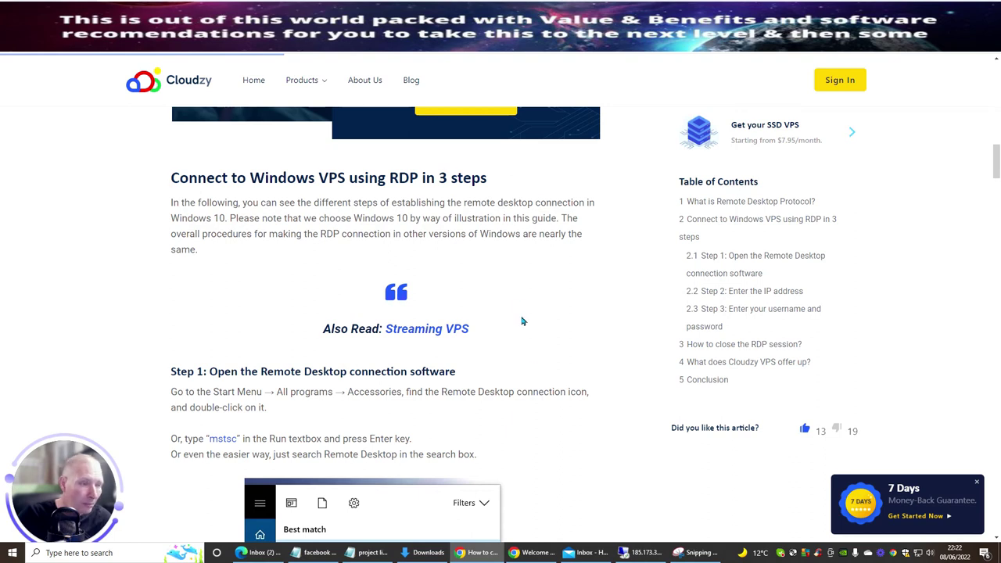
{"action": "scroll", "coordinate": [546, 323], "scroll_direction": "down", "scroll_amount": 1}
{"action": "scroll", "coordinate": [545, 323], "scroll_direction": "down", "scroll_amount": 5}
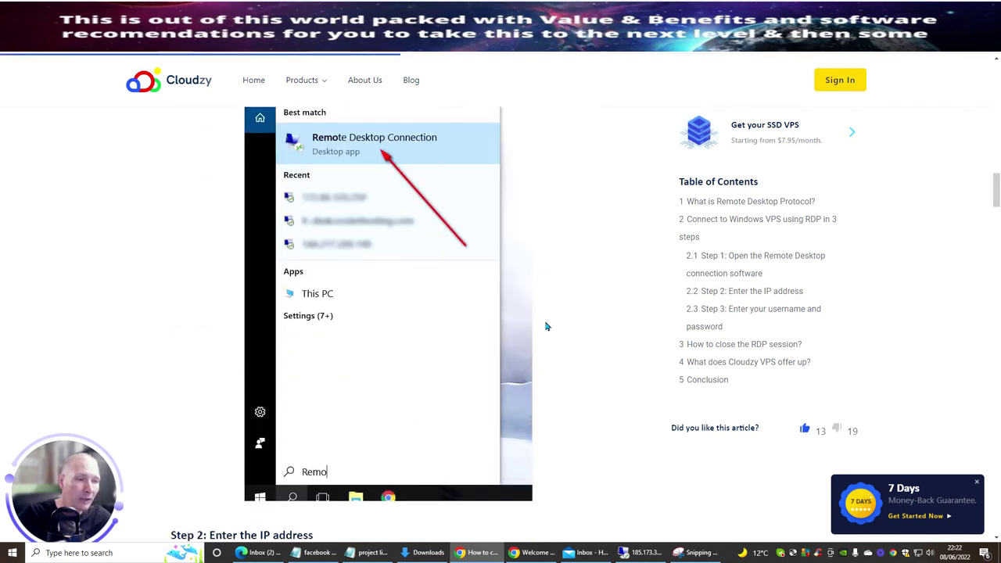
{"action": "scroll", "coordinate": [545, 323], "scroll_direction": "up", "scroll_amount": 6}
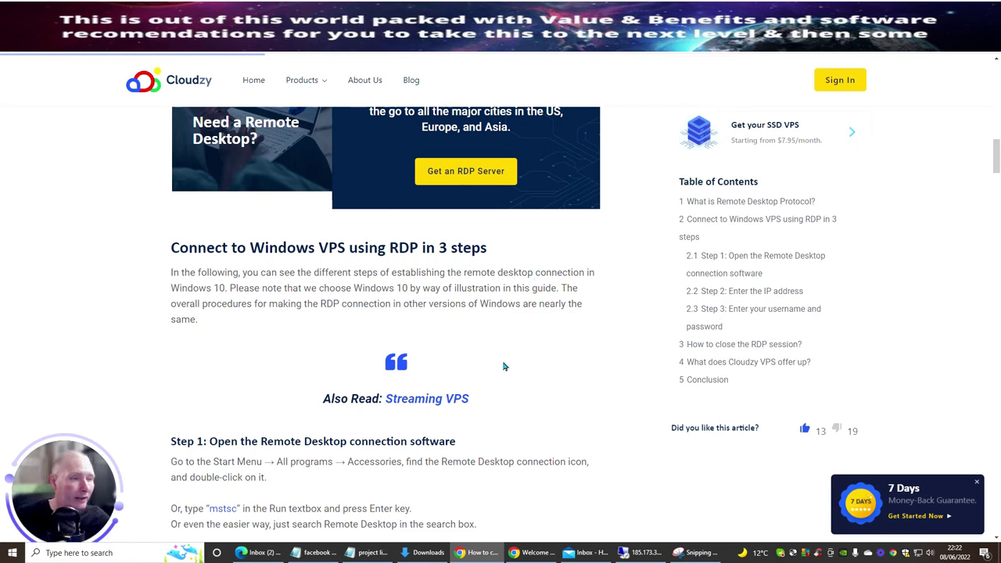
{"action": "scroll", "coordinate": [501, 361], "scroll_direction": "down", "scroll_amount": 3}
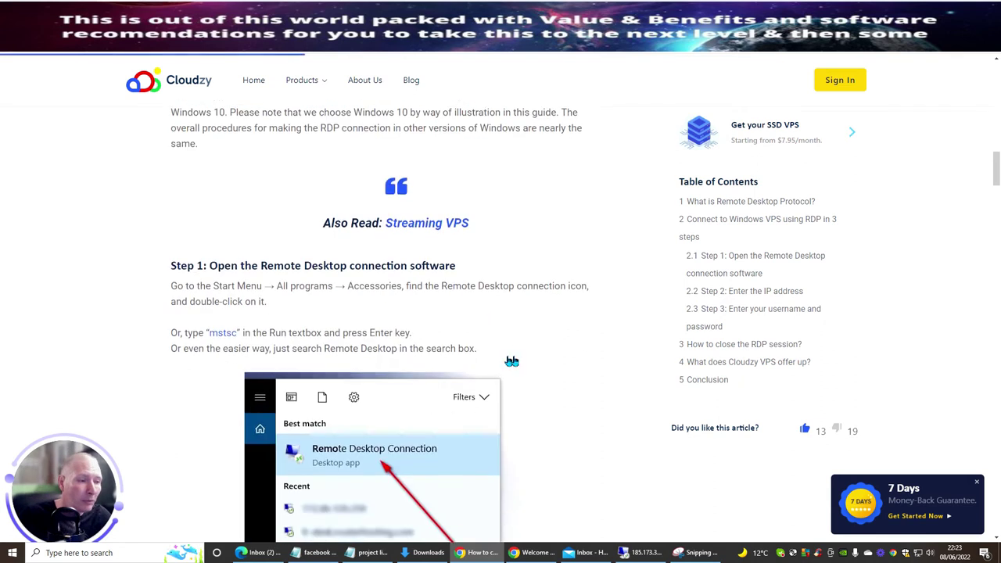
{"action": "scroll", "coordinate": [533, 368], "scroll_direction": "down", "scroll_amount": 2}
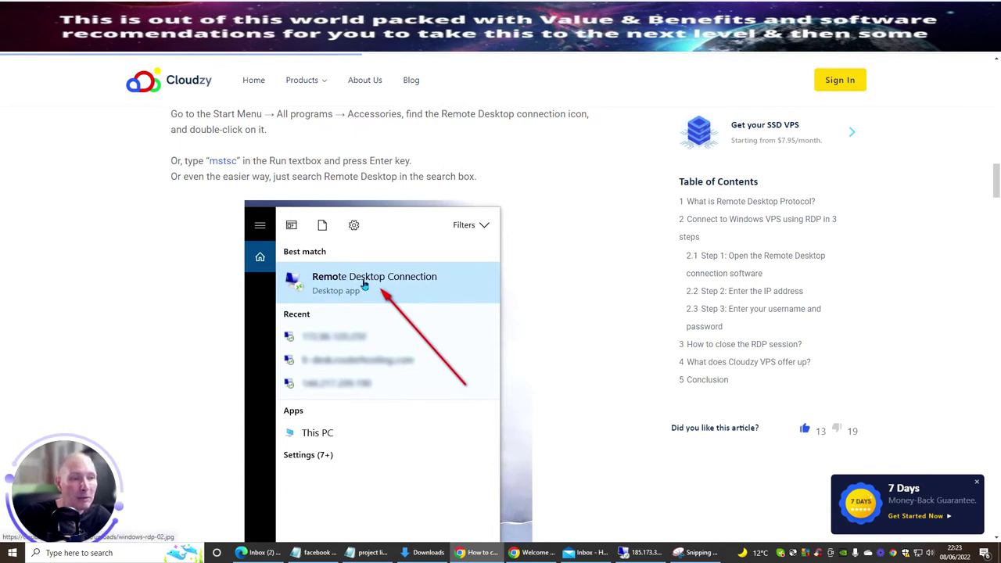
- Dismiss Windows search and bring forward the Remote Desktop with the FTMO XAUUSD M1 chart
{"action": "left_click", "coordinate": [73, 554]}
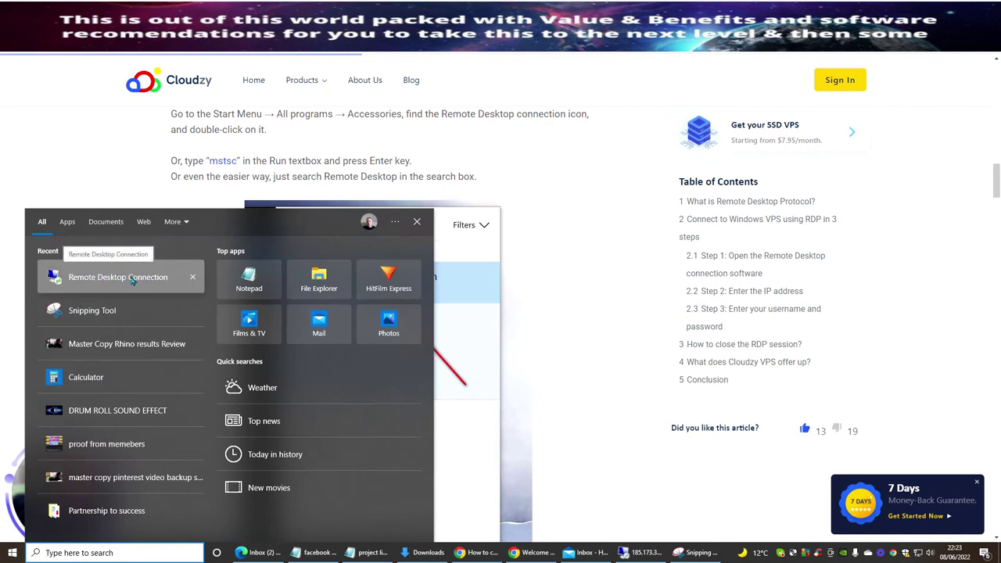
{"action": "left_click", "coordinate": [95, 168]}
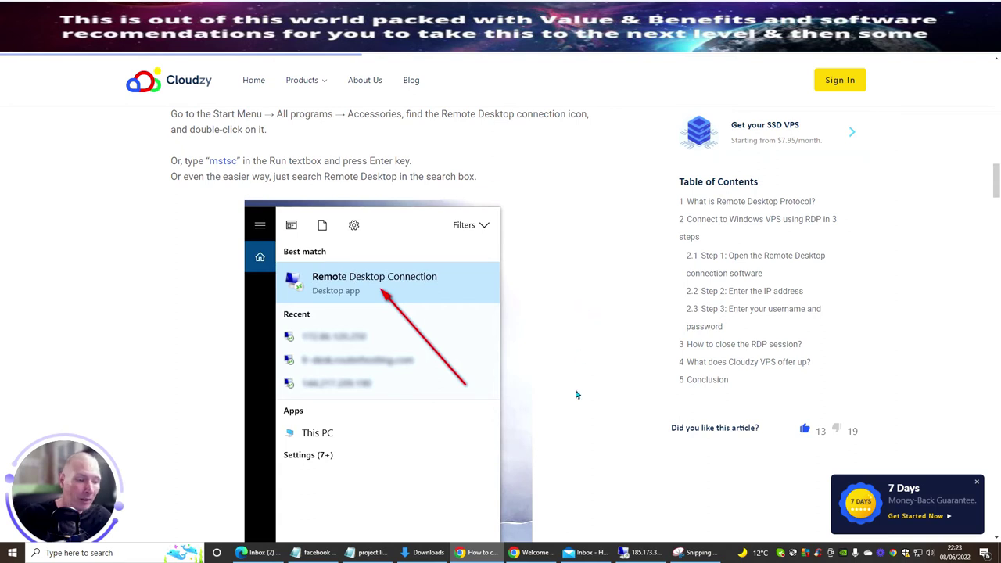
{"action": "left_click", "coordinate": [641, 552]}
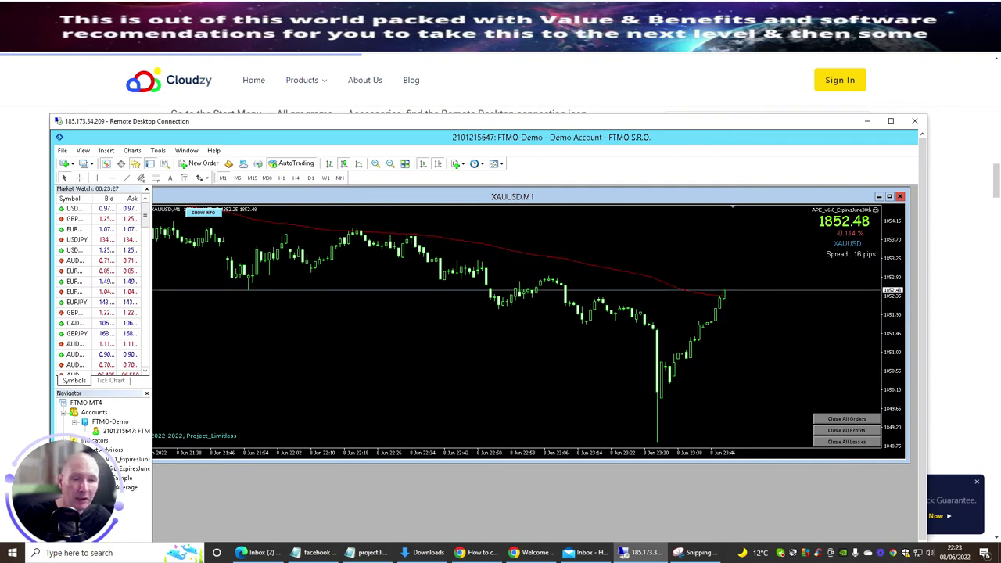
- Move the Remote Desktop window up and right to expose MT4's Navigator and order terminal
{"action": "left_click_drag", "start_coordinate": [365, 128], "coordinate": [450, 17]}
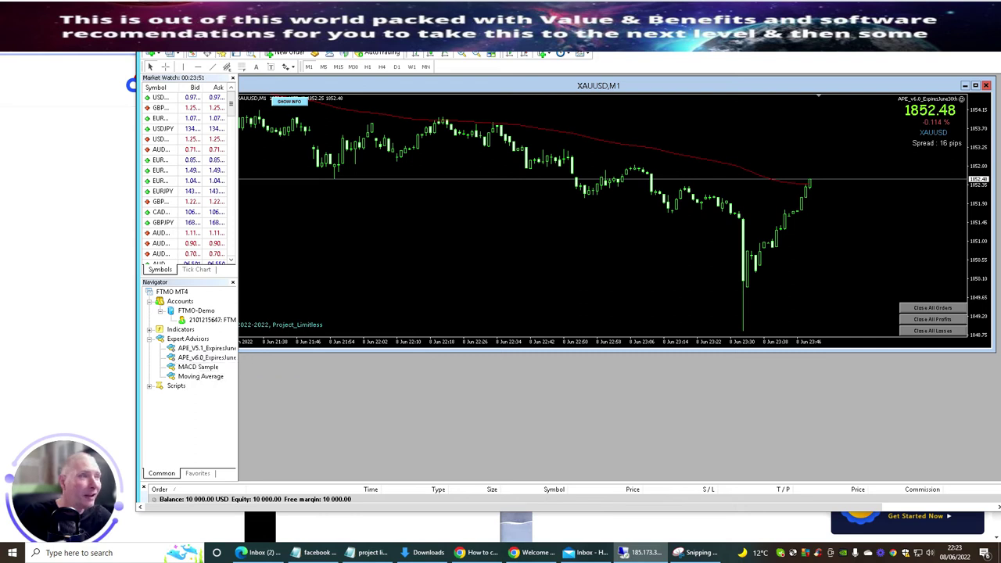
- Nudge the XAUUSD,M1 chart lower and open the APE_v6.0_ExpiresJune30th expert's input settings with F7
{"action": "mouse_move", "coordinate": [661, 87]}
{"action": "left_mouse_down"}
{"action": "mouse_move", "coordinate": [599, 90]}
{"action": "mouse_move", "coordinate": [681, 81]}
{"action": "mouse_move", "coordinate": [715, 99]}
{"action": "mouse_move", "coordinate": [664, 94]}
{"action": "mouse_move", "coordinate": [674, 99]}
{"action": "left_mouse_up"}
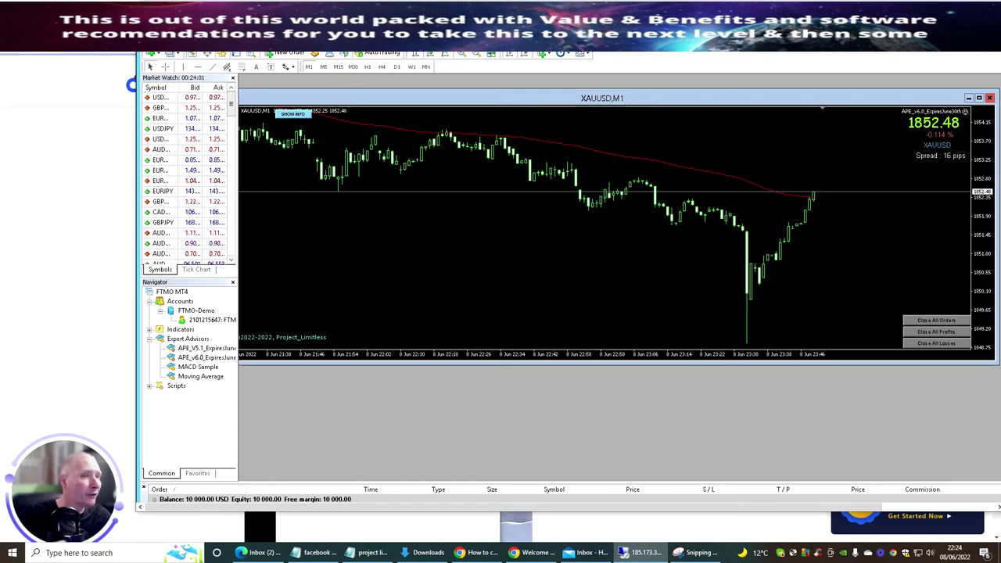
{"action": "left_click_drag", "start_coordinate": [686, 93], "coordinate": [721, 98]}
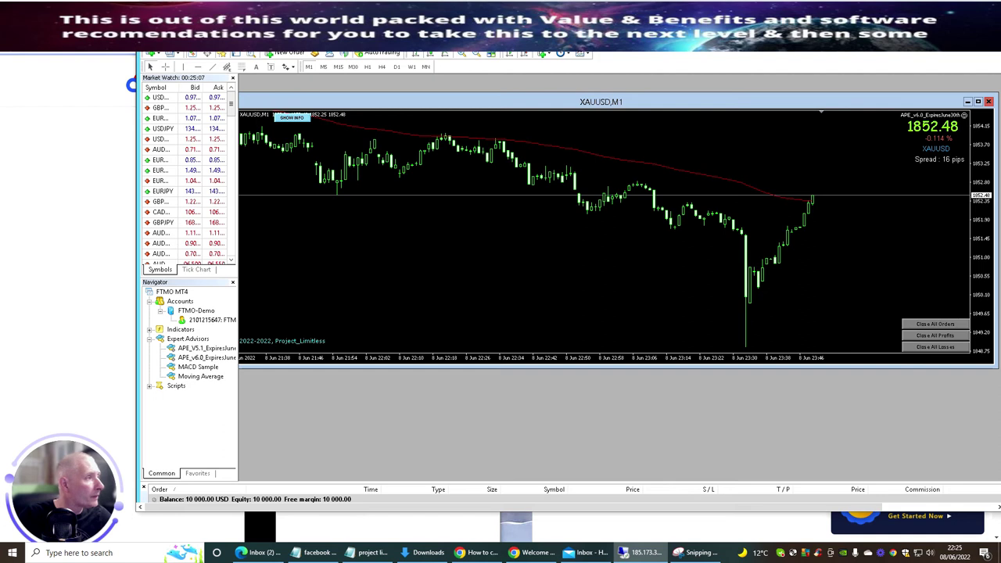
{"action": "key", "text": "F7"}
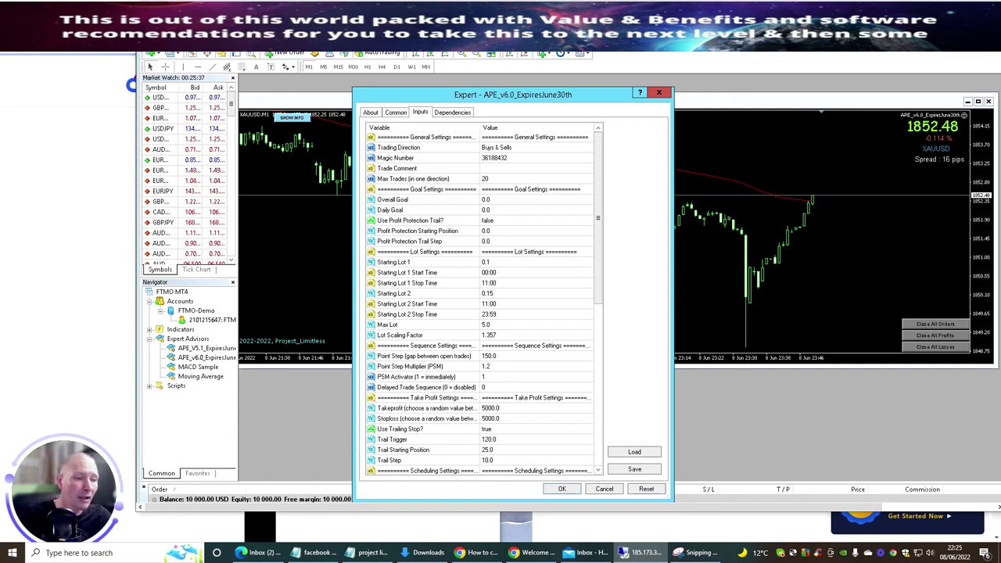
- Review the APE_v6.0 inputs (Max Trades 20, Starting Lot 0.1, Max Lot 5.0) and accept them unchanged
{"action": "scroll", "coordinate": [481, 301], "scroll_direction": "down", "scroll_amount": 4}
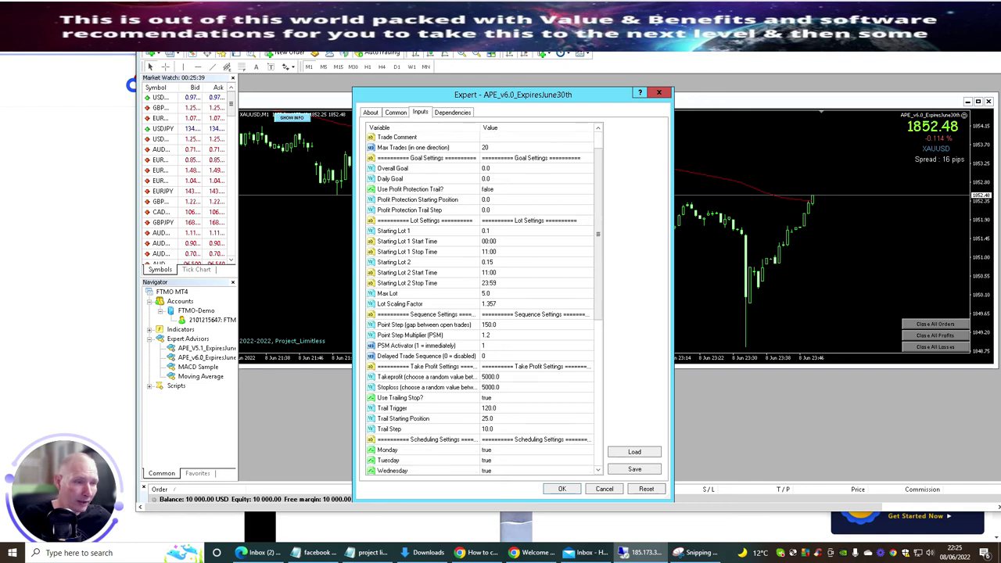
{"action": "scroll", "coordinate": [481, 301], "scroll_direction": "down", "scroll_amount": 1}
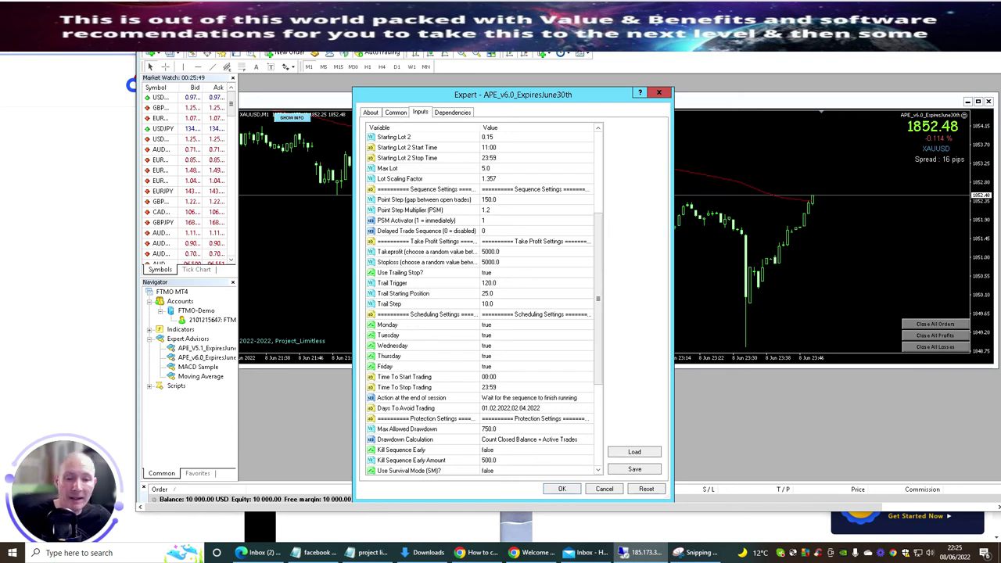
{"action": "scroll", "coordinate": [485, 304], "scroll_direction": "down", "scroll_amount": 5}
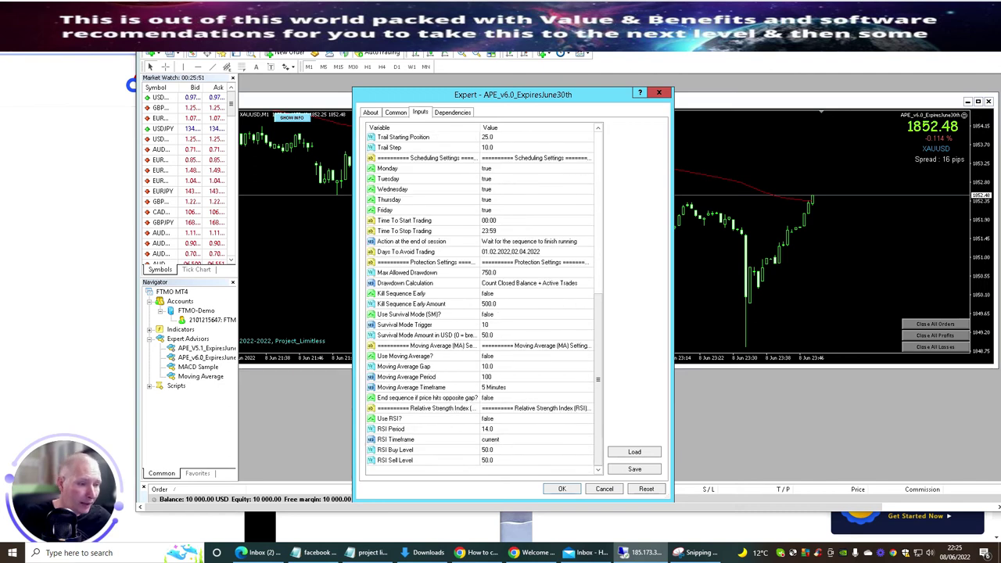
{"action": "scroll", "coordinate": [484, 304], "scroll_direction": "up", "scroll_amount": 6}
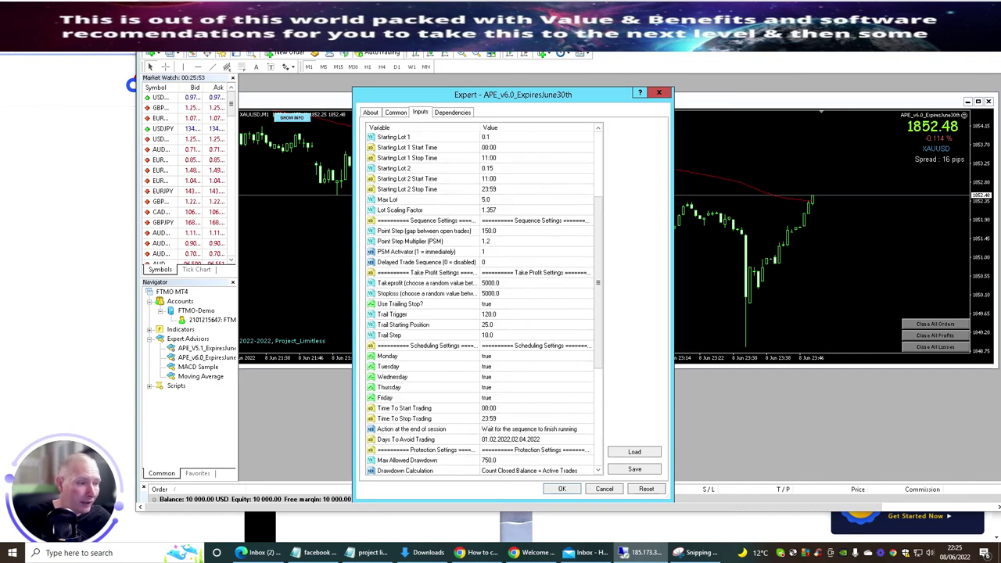
{"action": "scroll", "coordinate": [484, 304], "scroll_direction": "up", "scroll_amount": 4}
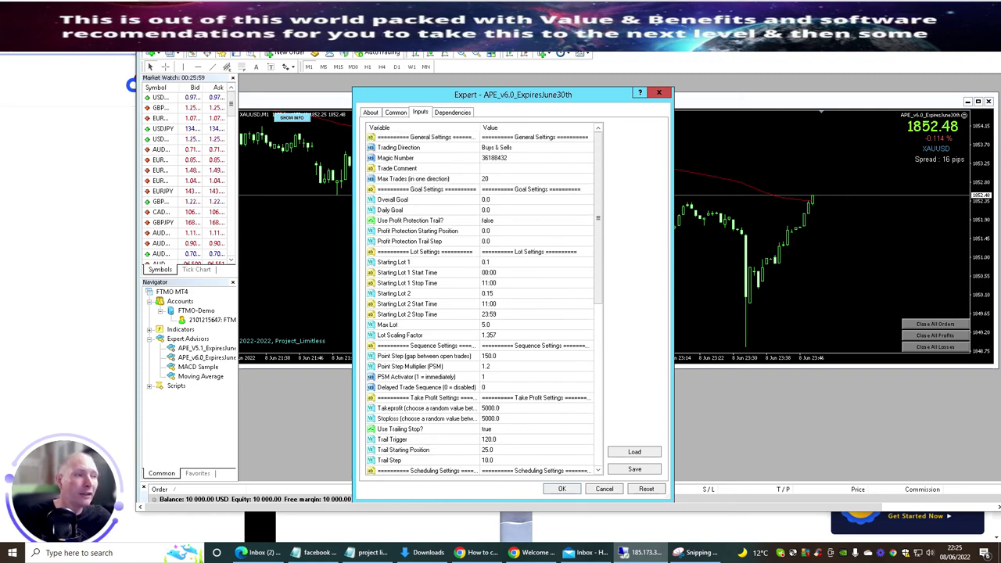
{"action": "scroll", "coordinate": [484, 305], "scroll_direction": "down", "scroll_amount": 7}
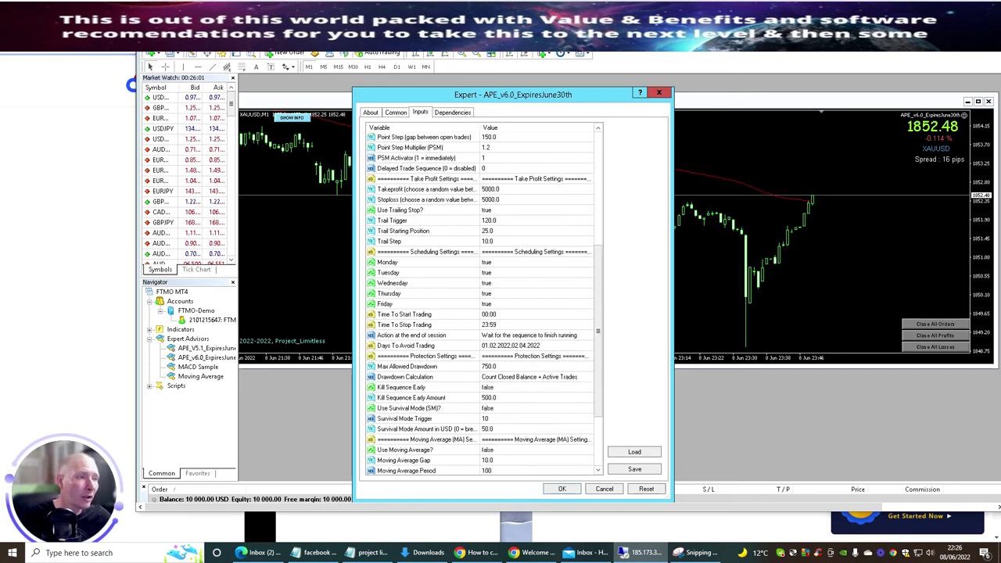
{"action": "scroll", "coordinate": [484, 304], "scroll_direction": "up", "scroll_amount": 7}
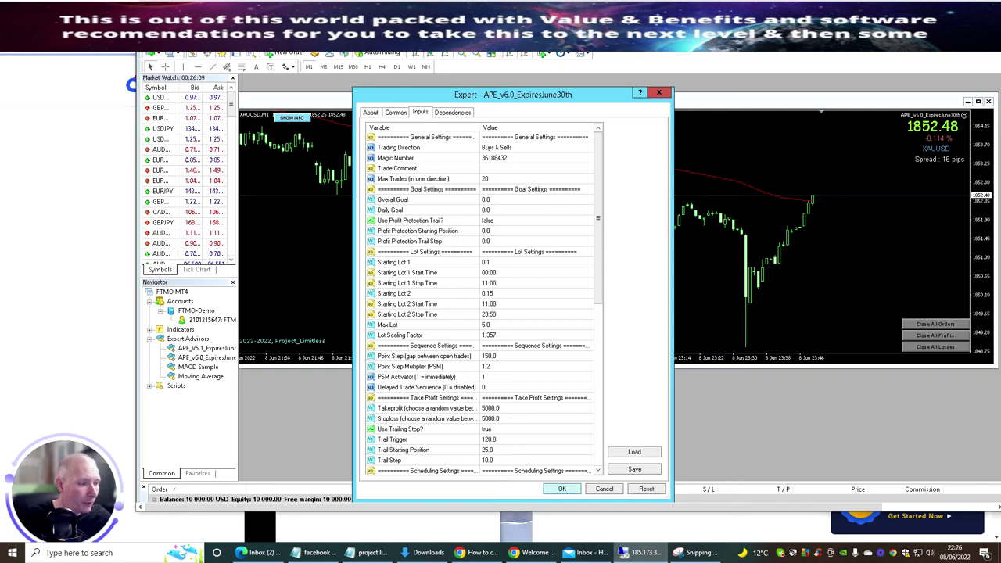
{"action": "key", "text": "Return"}
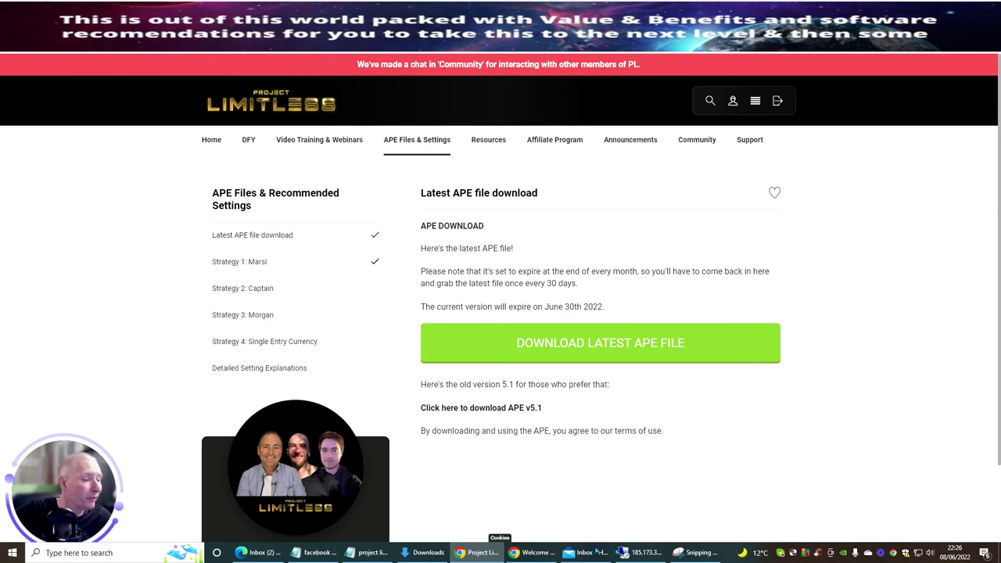
- Switch Chrome to the Cloudzy client area tab, which shows a 'Can't open this page' error
{"action": "mouse_move", "coordinate": [634, 554]}
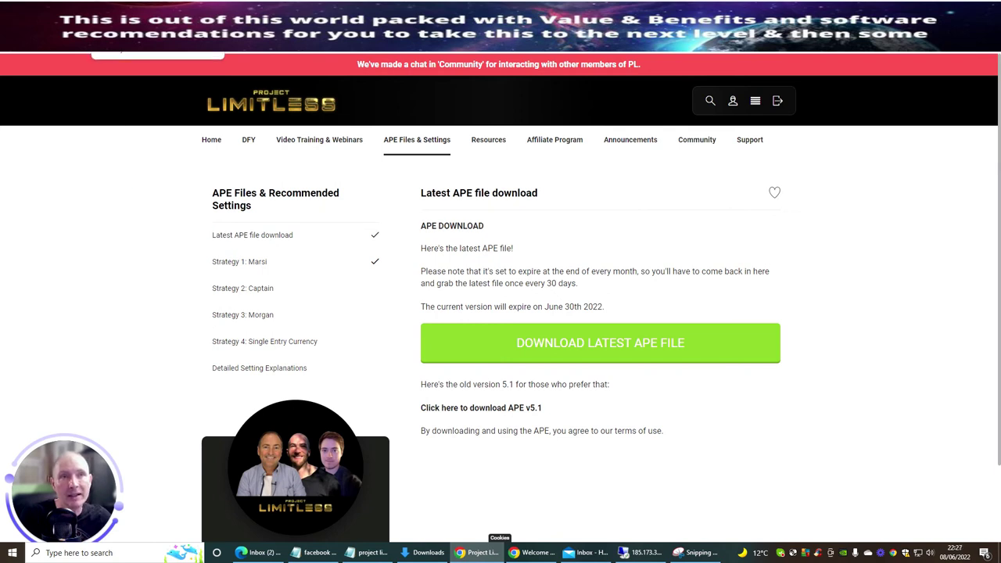
{"action": "left_click", "coordinate": [180, 31]}
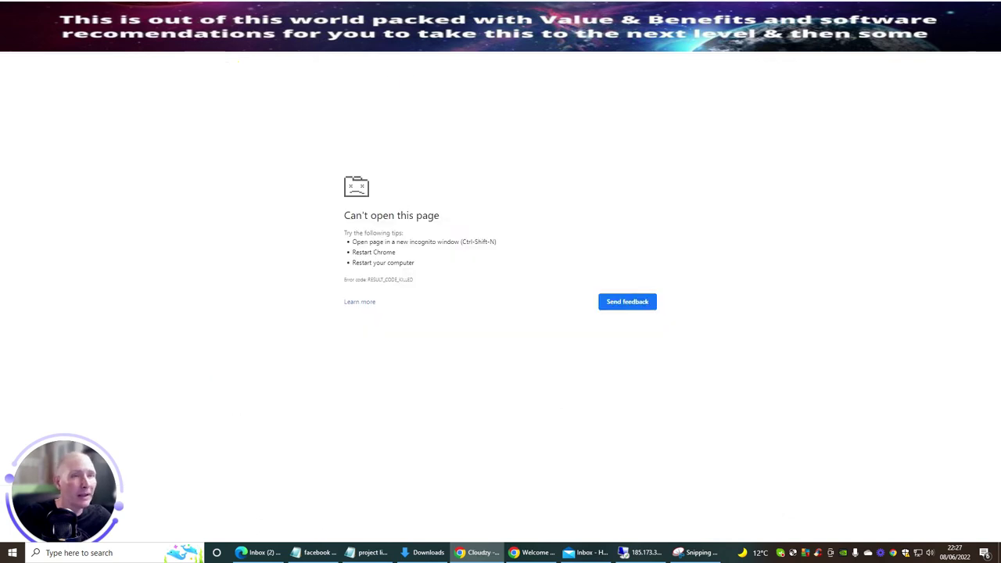
- Reload the Cloudzy client area, then return to the Project Limitless APE download tab
{"action": "key", "text": "F5"}
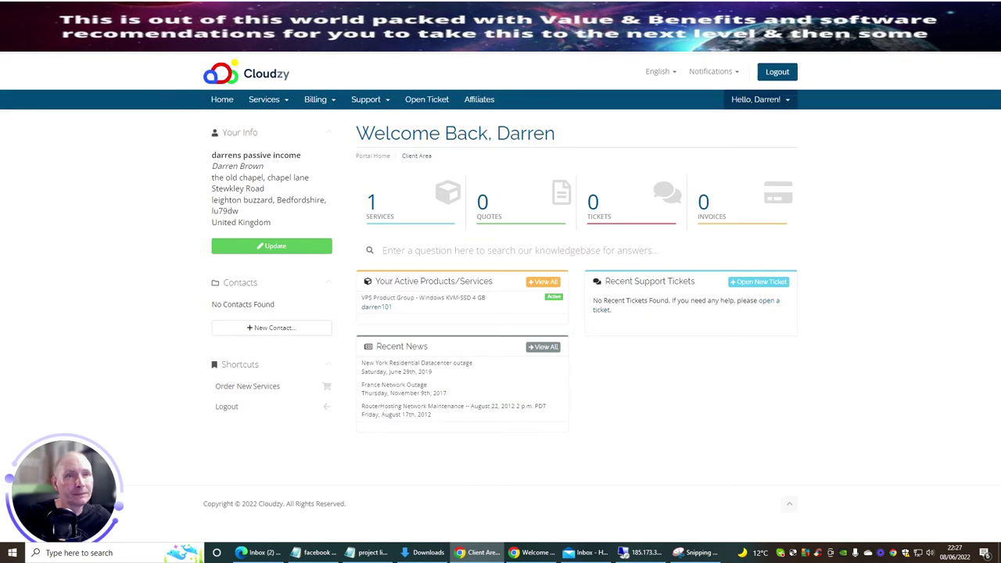
{"action": "key", "text": "ctrl+Tab"}
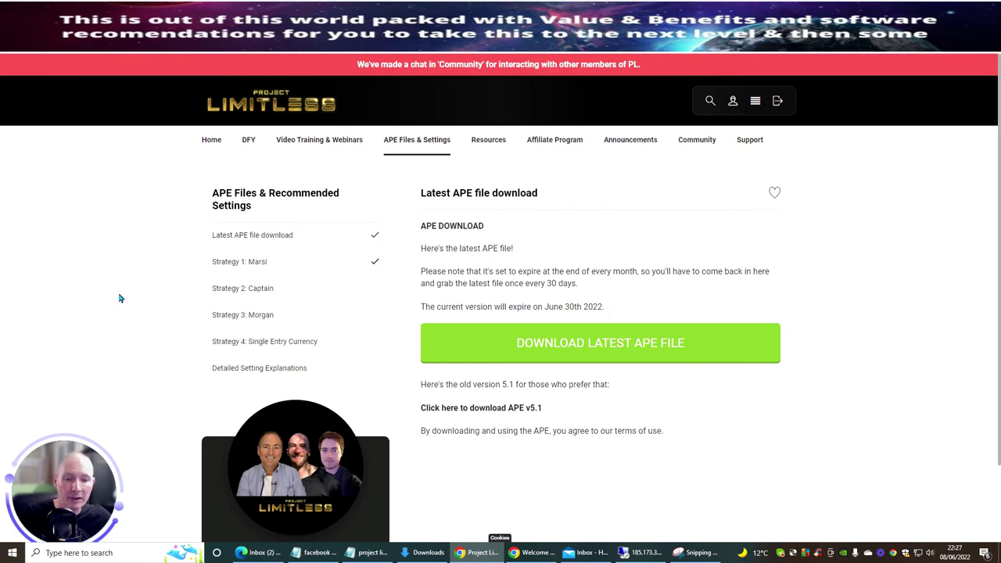
- Bring the 185.173.3... Remote Desktop session forward, showing XAUUSD M1 running APE_v6.0
{"action": "left_click", "coordinate": [657, 552]}
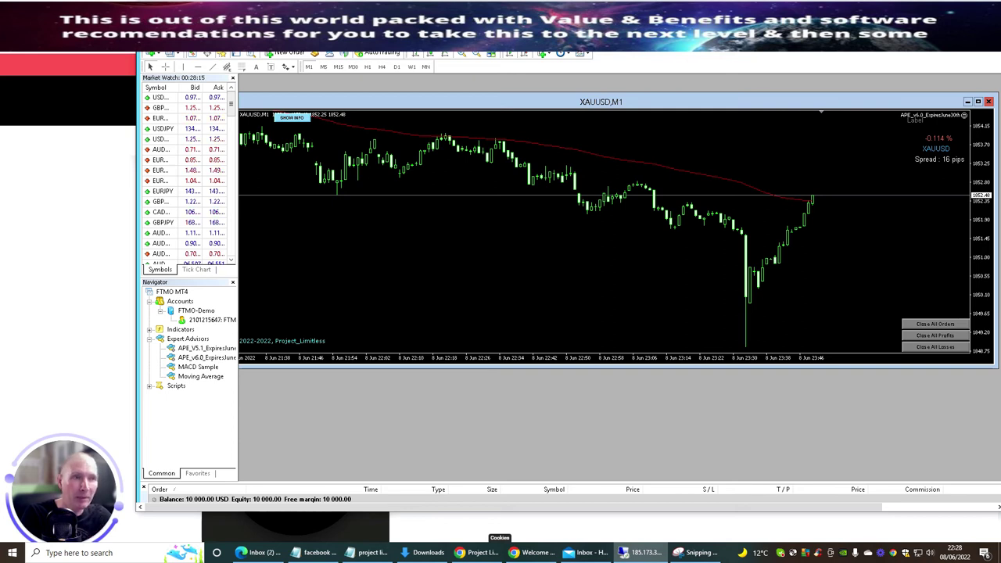
- Move the RDP window aside, bring up Gmail's FTMO welcome email, then go to the next Chrome tab
{"action": "left_click_drag", "start_coordinate": [368, 12], "coordinate": [281, 78]}
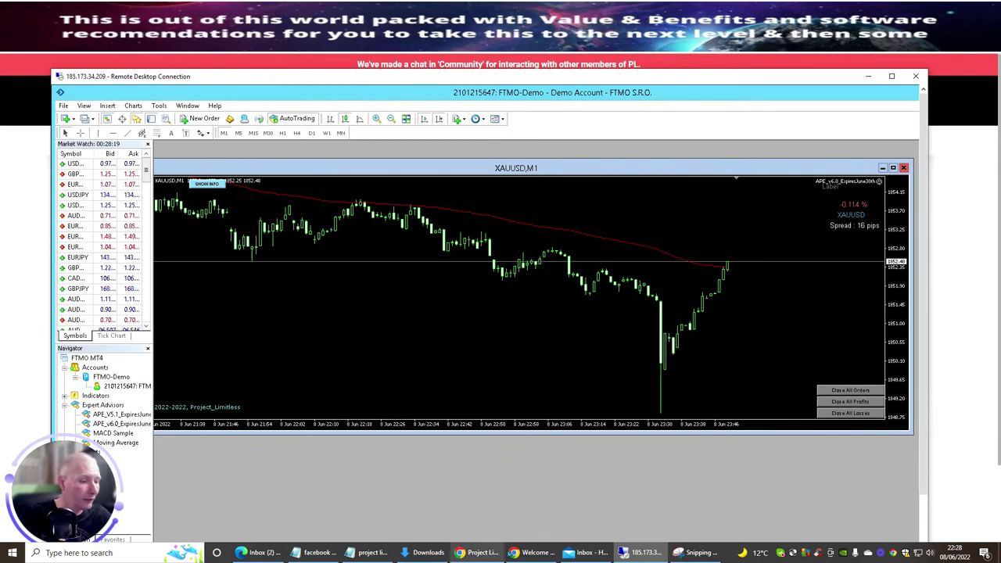
{"action": "left_click", "coordinate": [535, 553]}
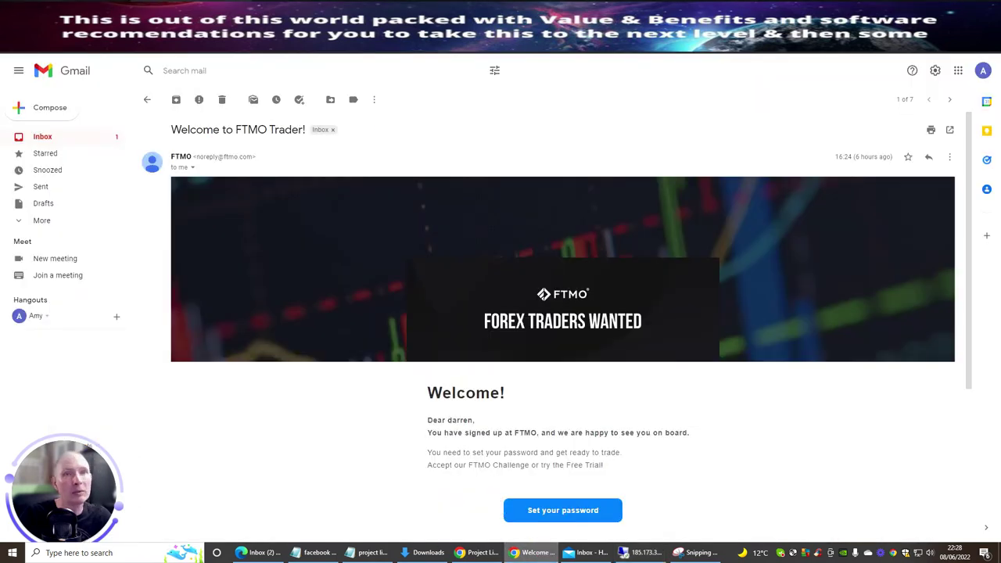
{"action": "key", "text": "ctrl+Tab"}
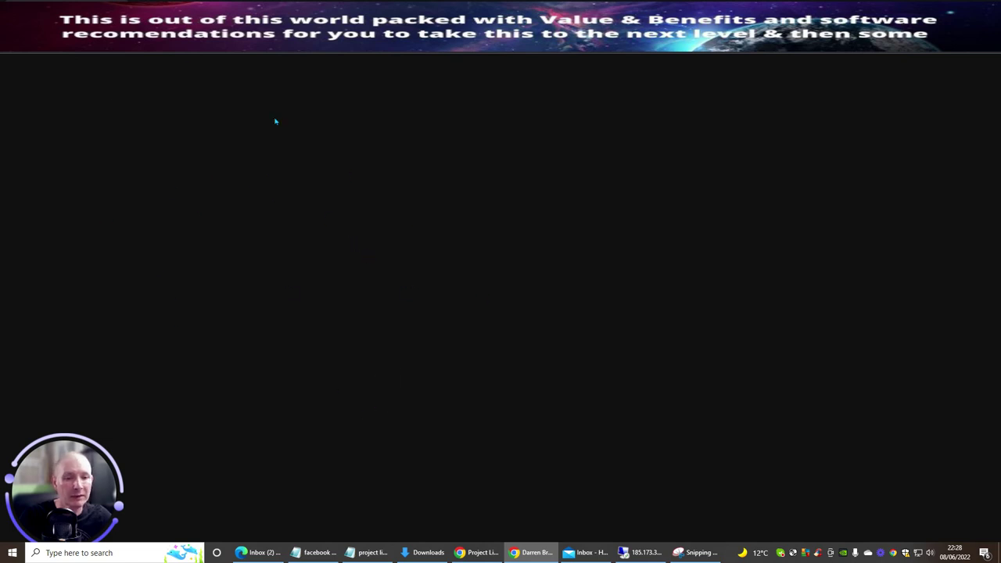
- Close the blank tab to get back to Gmail's 'Welcome to FTMO Trader!' email
{"action": "key", "text": "ctrl+w"}
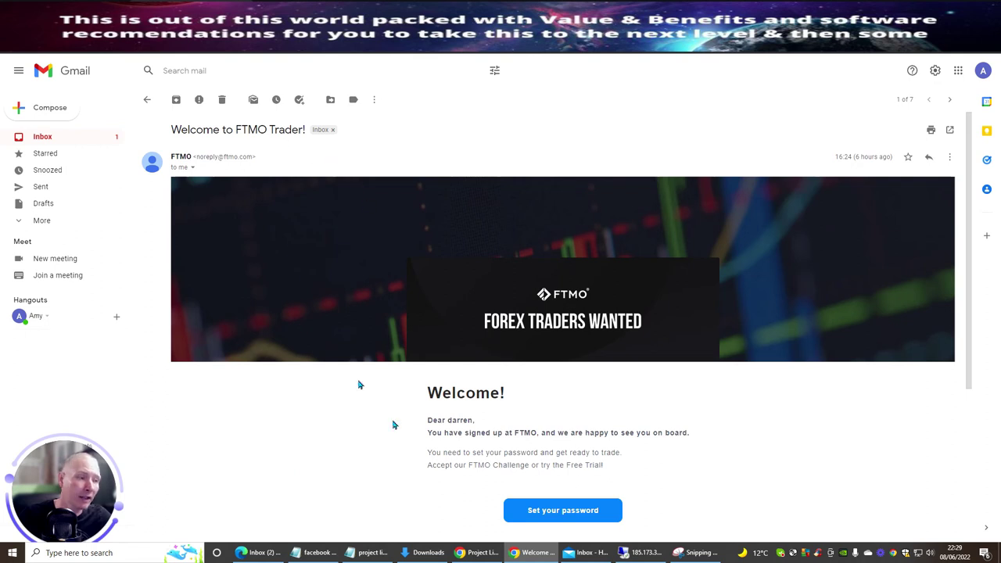
- Check the remote MT4 session, then switch to Chrome's FTMO Trader sign-in page
{"action": "left_click", "coordinate": [645, 553]}
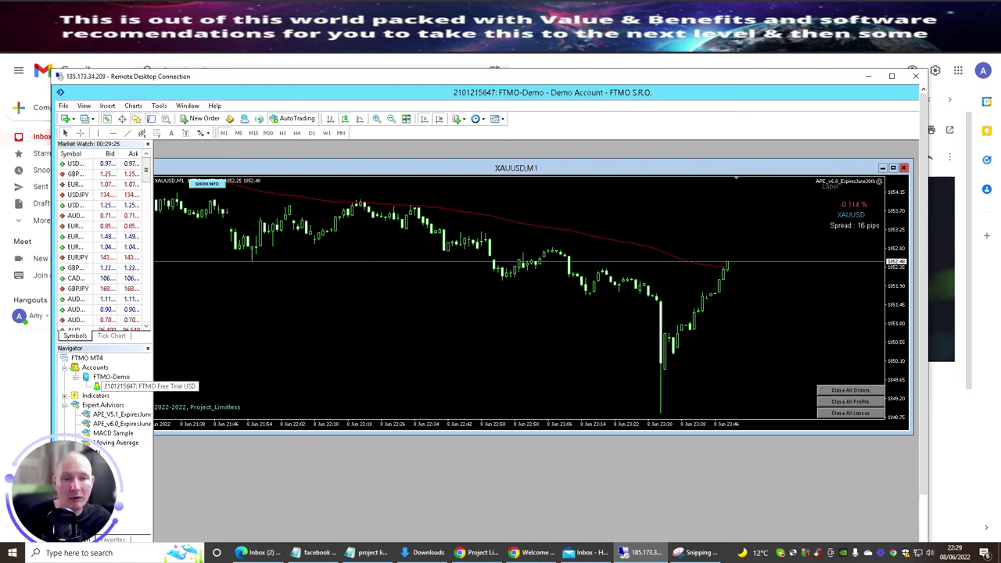
{"action": "key", "text": "alt+Tab"}
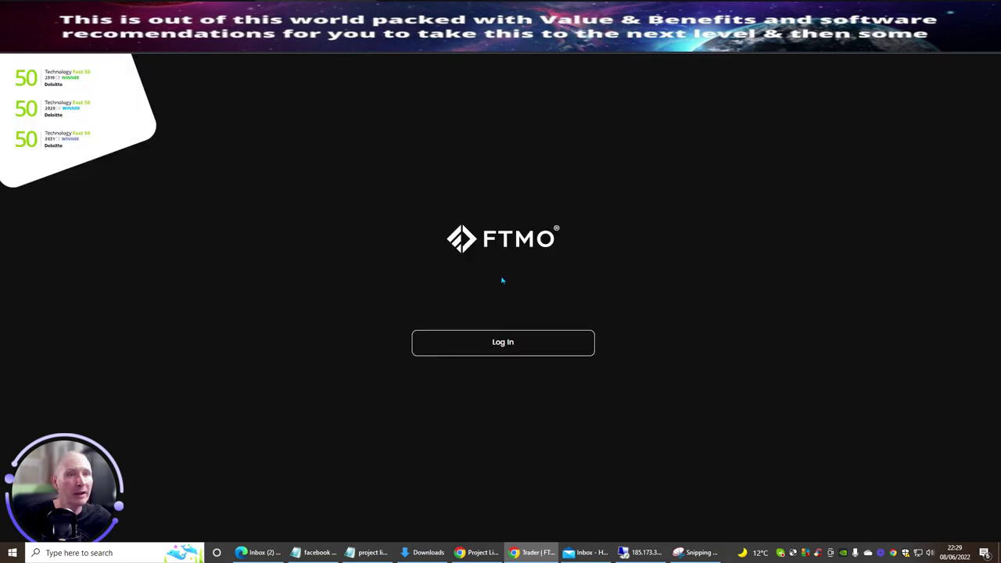
- Start the FTMO log-in, then return to the remote MT4 session's XAUUSD M1 chart
{"action": "left_click", "coordinate": [507, 355]}
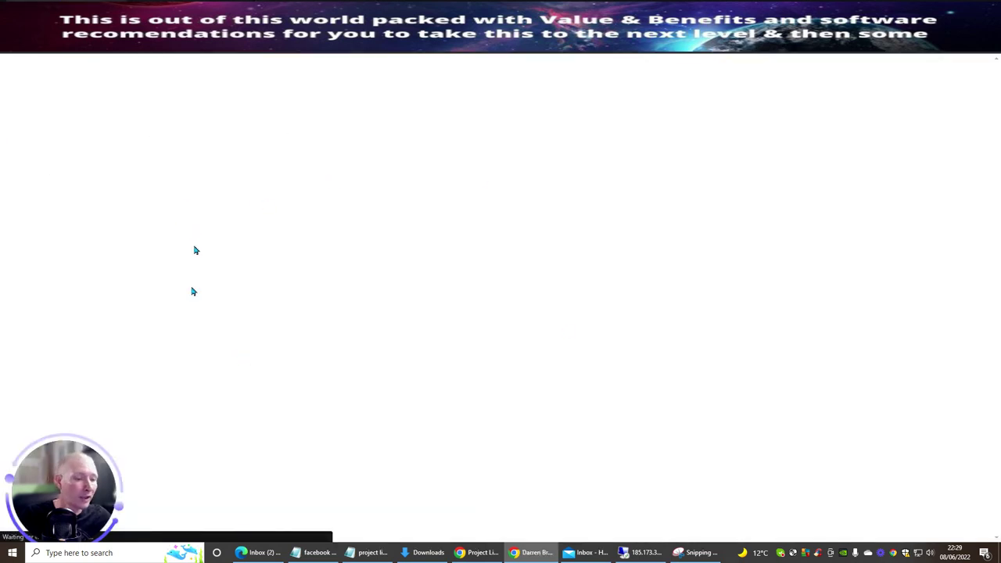
{"action": "left_click", "coordinate": [641, 553]}
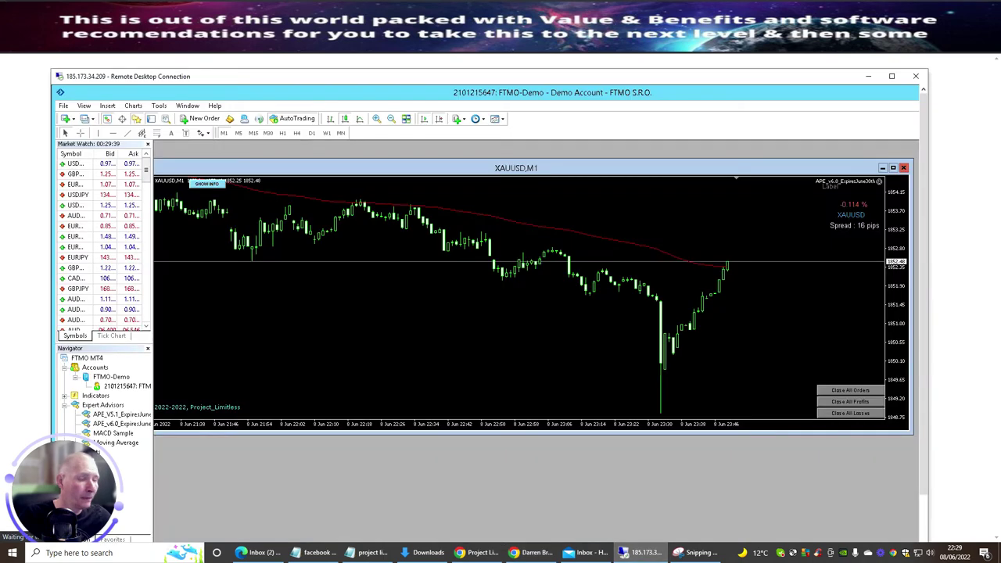
- Move the Remote Desktop window right, then maximize it to fill the screen
{"action": "left_click_drag", "start_coordinate": [233, 83], "coordinate": [286, 59]}
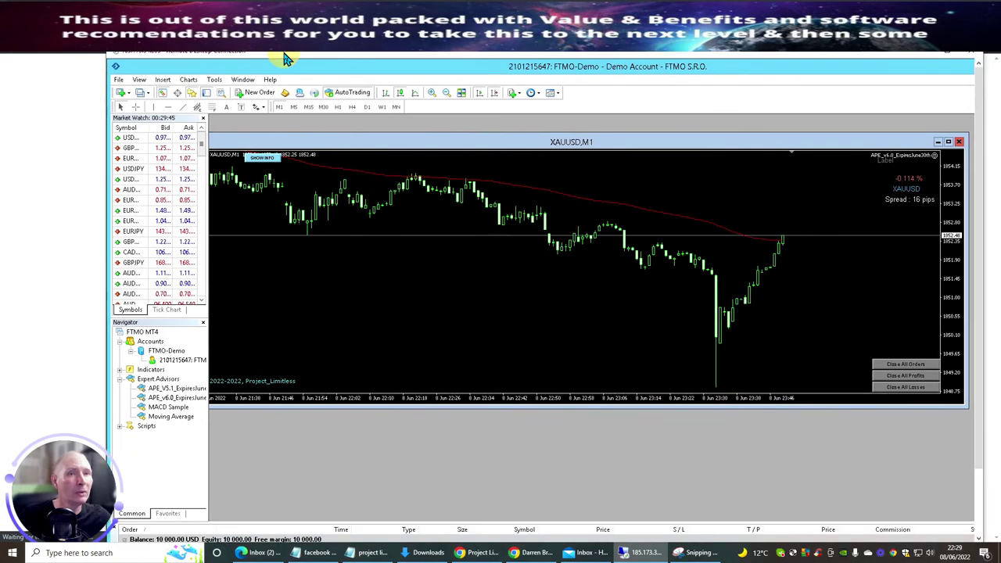
{"action": "double_click", "coordinate": [918, 55]}
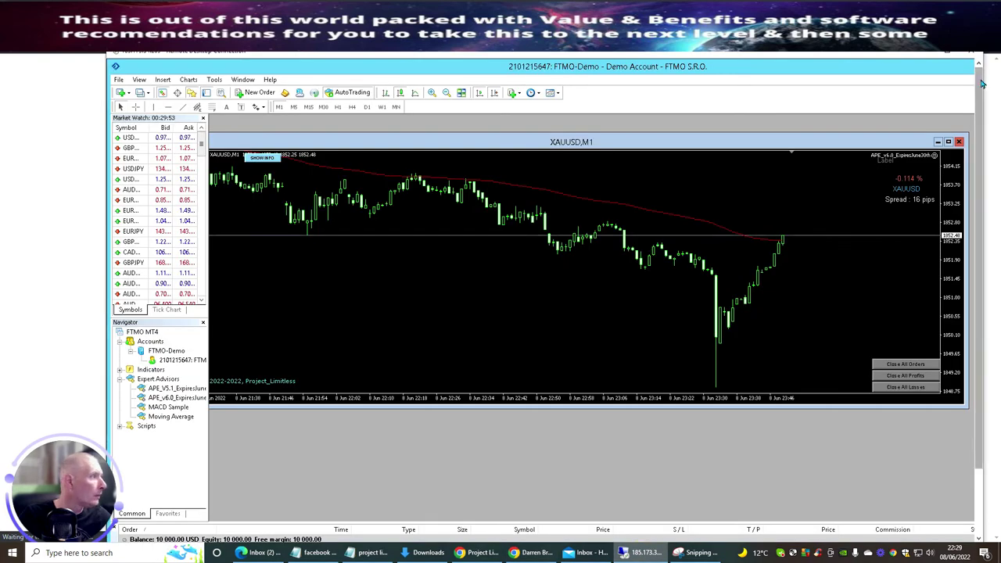
{"action": "left_click", "coordinate": [976, 53]}
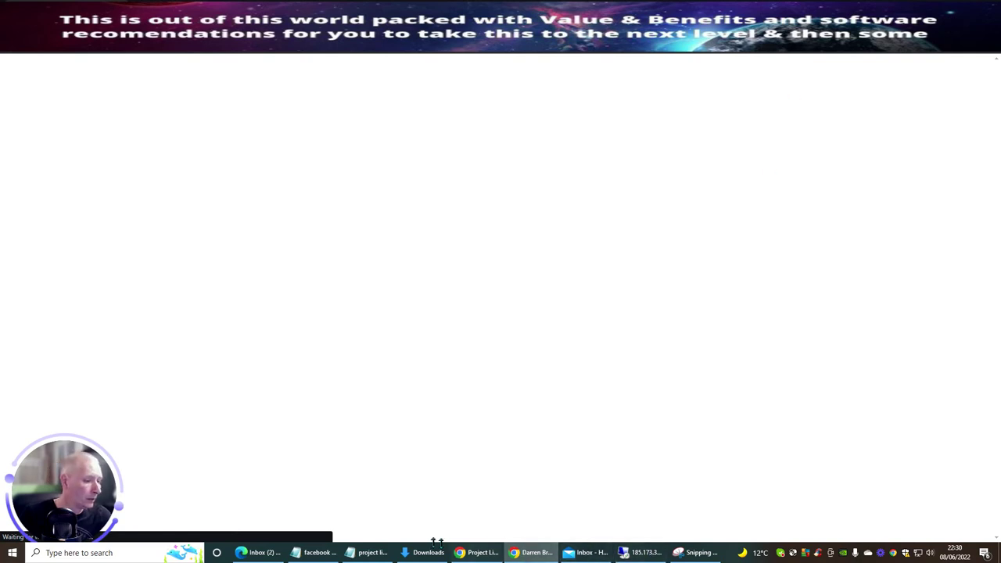
- Bring the full-screen 185.173.3... Remote Desktop session back from the taskbar
{"action": "left_click", "coordinate": [643, 552]}
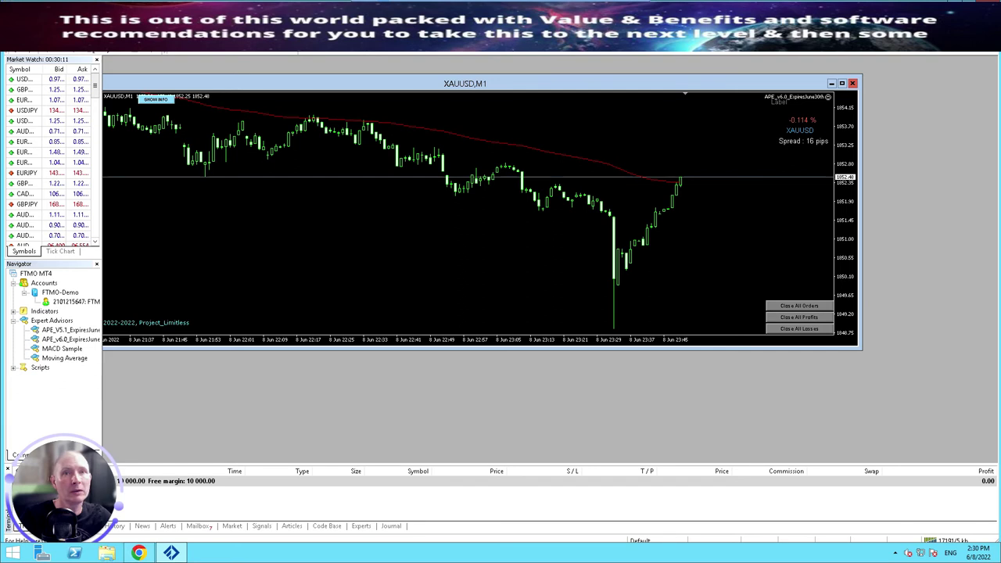
- Take the remote session out of full screen and move its window toward the top-left
{"action": "key", "text": "alt+f"}
{"action": "key", "text": "Escape"}
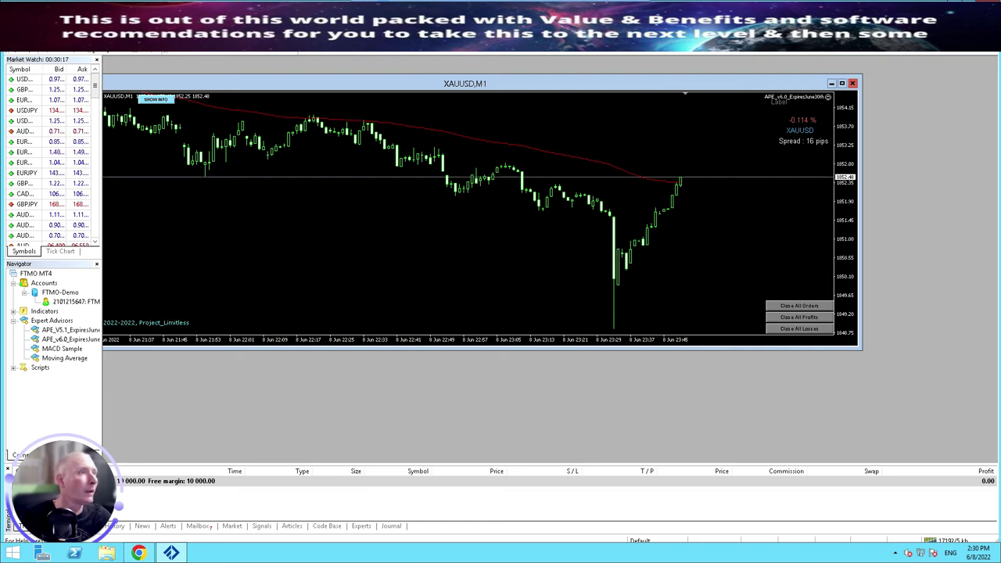
{"action": "key", "text": "ctrl+alt+Break"}
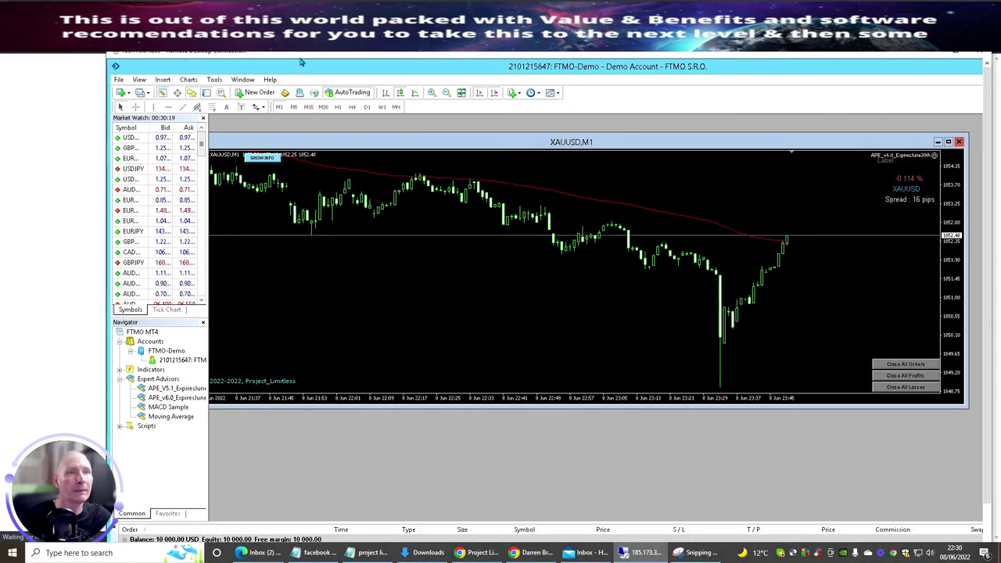
{"action": "left_click_drag", "start_coordinate": [298, 56], "coordinate": [248, 74]}
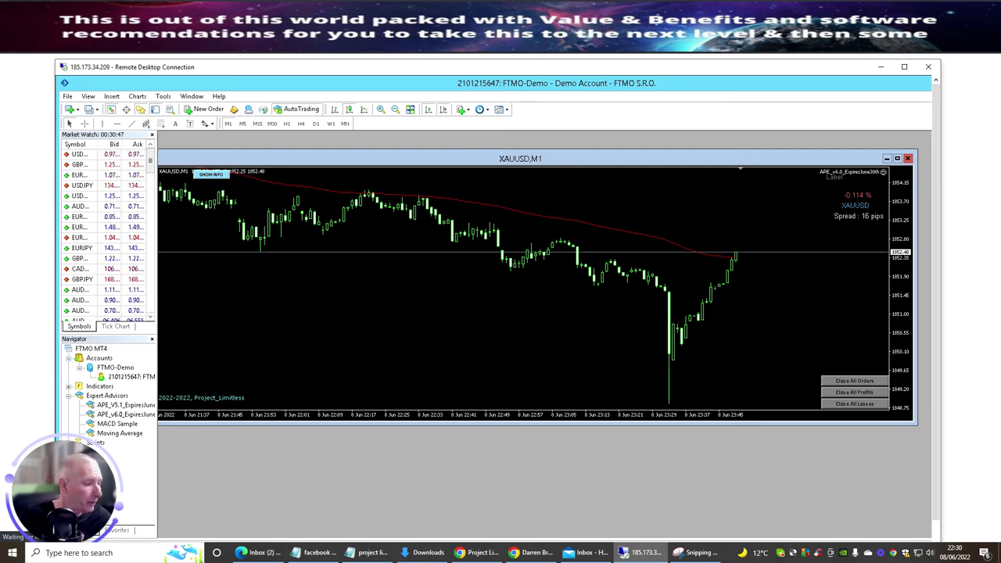
- Toggle the remote desktop between full screen and windowed, minimizing and restoring it
{"action": "left_click", "coordinate": [904, 68]}
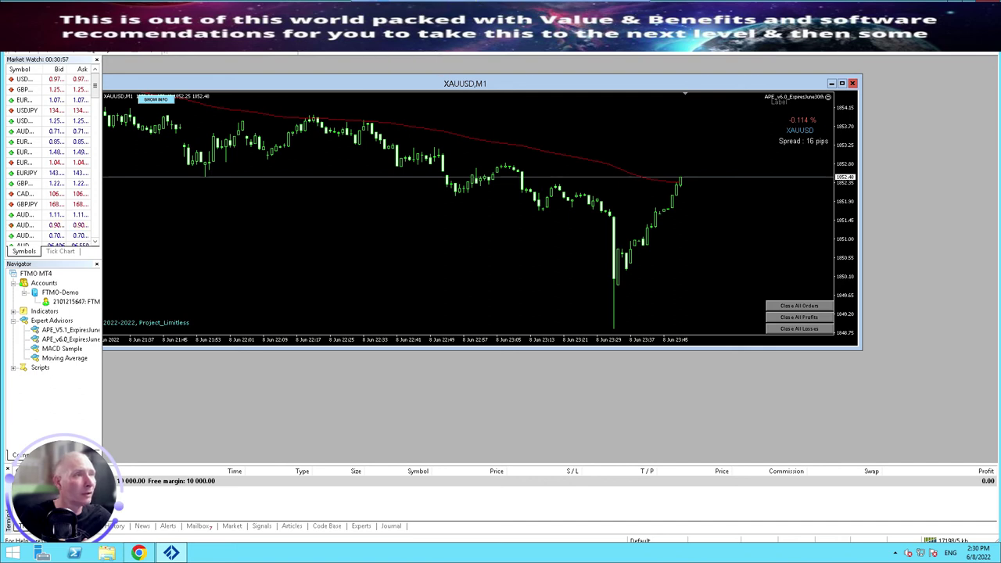
{"action": "key", "text": "ctrl+alt+Break"}
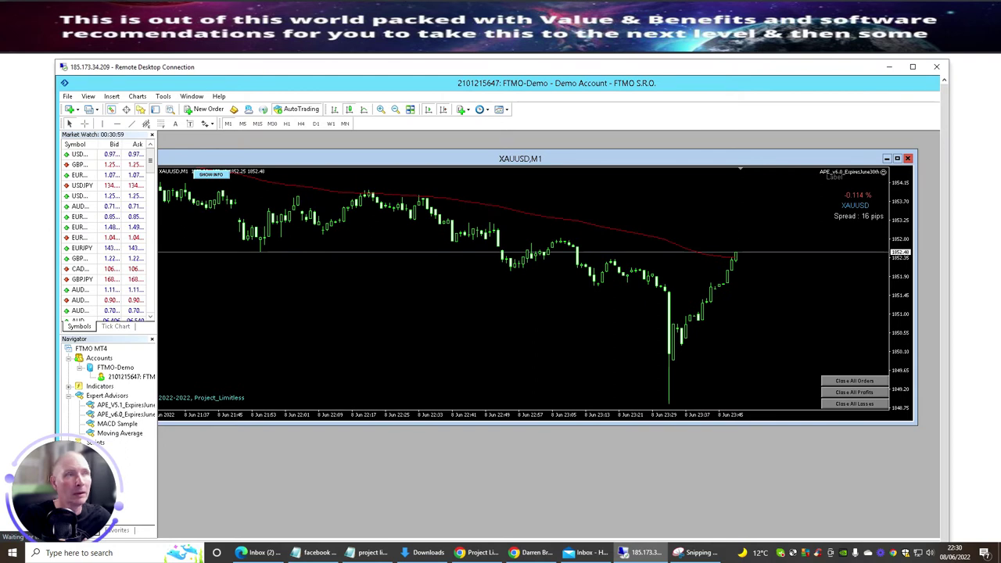
{"action": "left_click", "coordinate": [628, 555]}
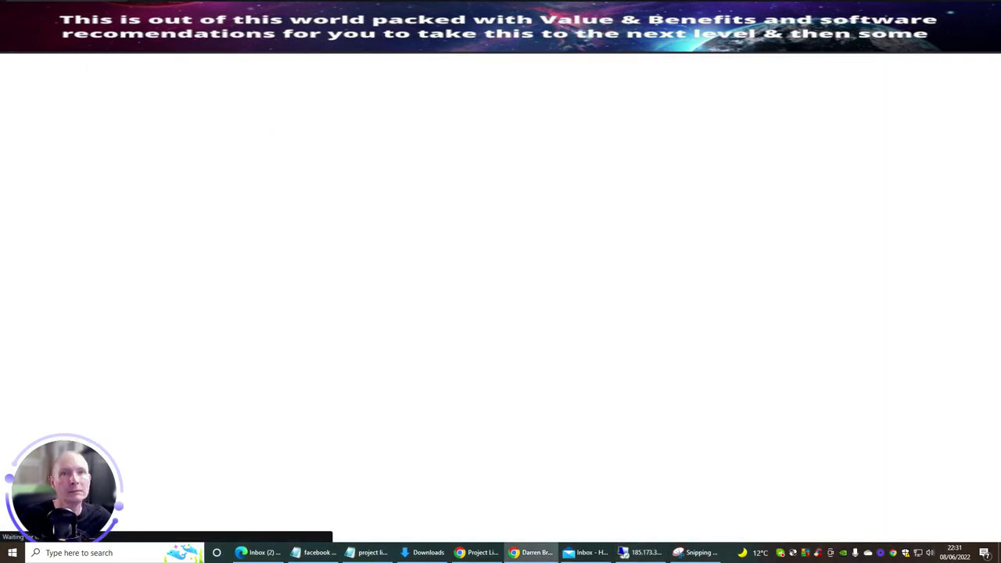
{"action": "left_click", "coordinate": [637, 553]}
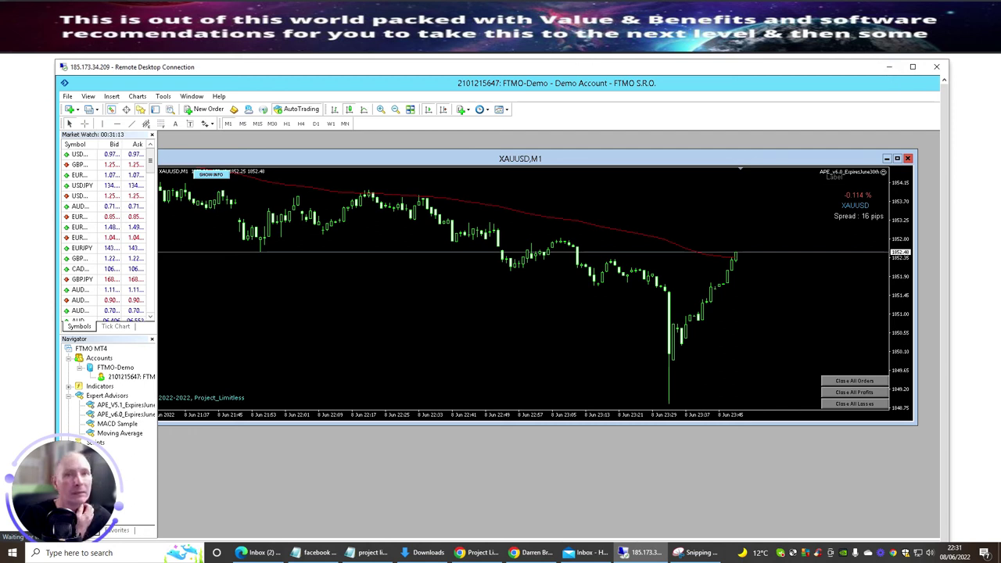
{"action": "double_click", "coordinate": [317, 69]}
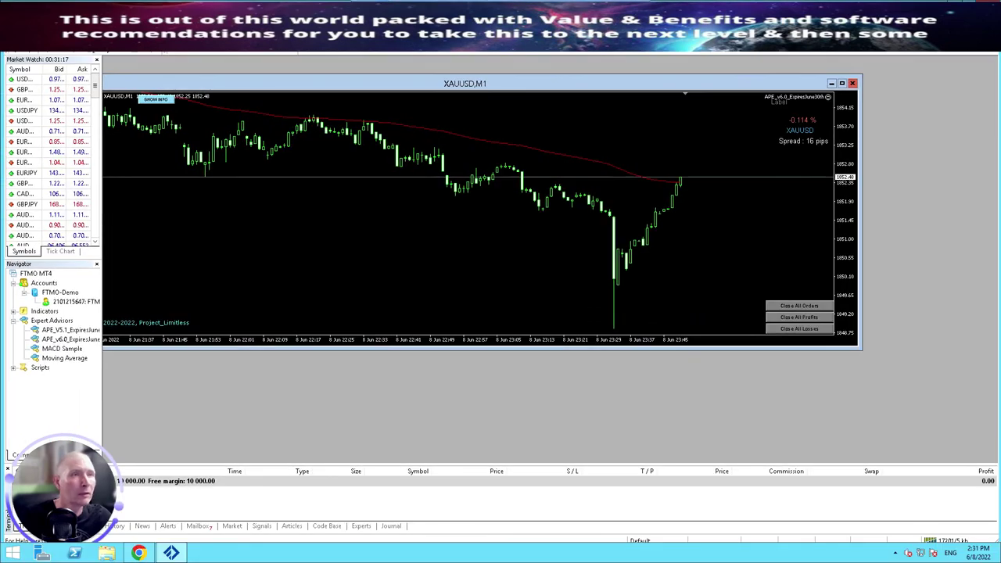
{"action": "key", "text": "ctrl+alt+Break"}
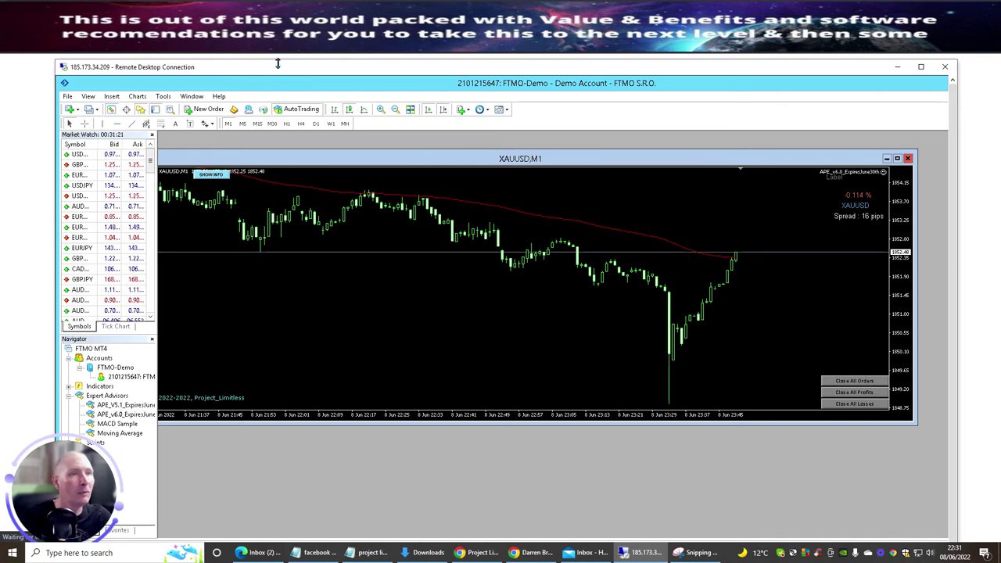
- Move the windowed remote session down and right, exposing the local desktop
{"action": "left_click_drag", "start_coordinate": [277, 67], "coordinate": [336, 1]}
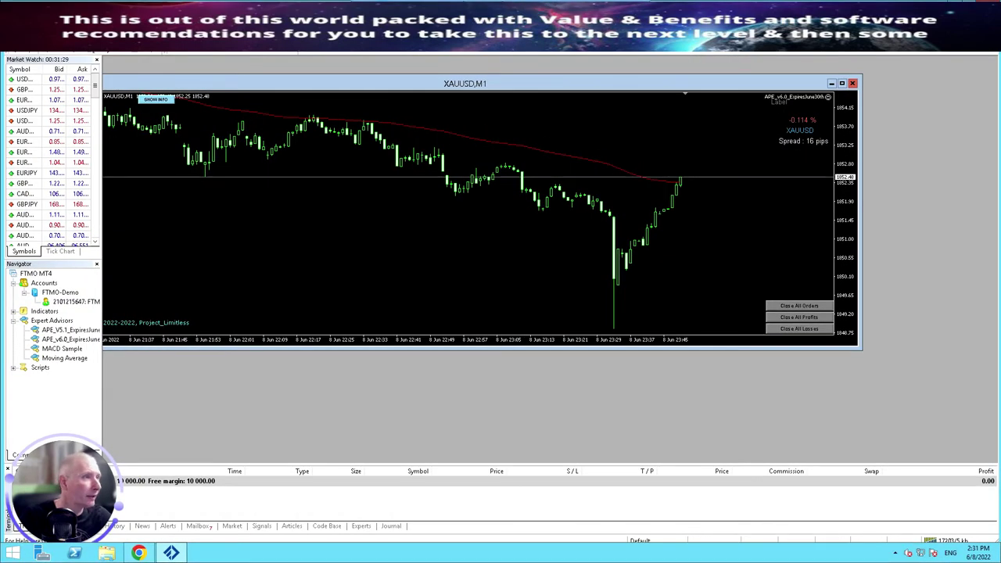
{"action": "key", "text": "ctrl+alt+Break"}
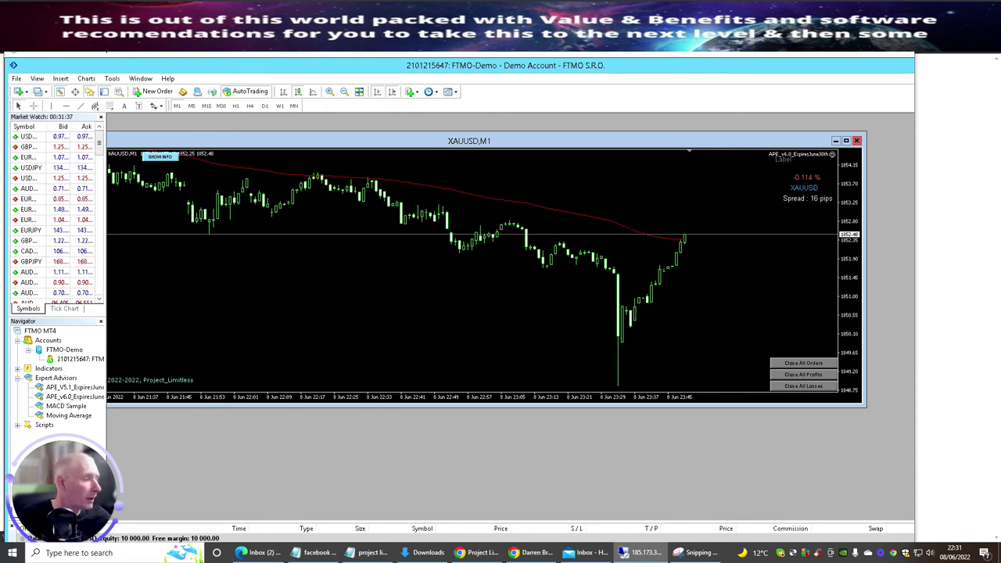
{"action": "left_click_drag", "start_coordinate": [753, 56], "coordinate": [907, 75]}
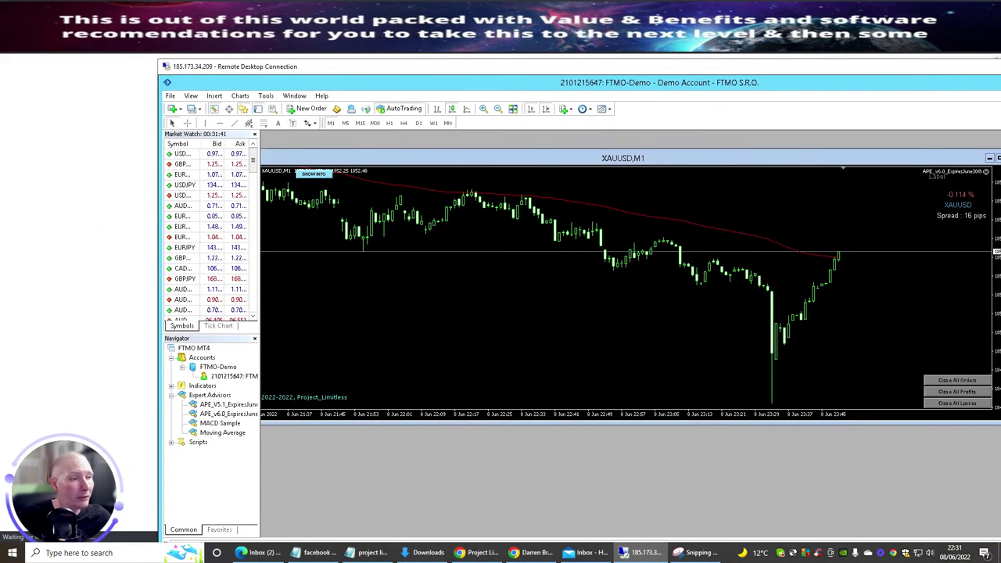
- Open the local Downloads folder and select APE_v6.0_ExpiresJune30th.ex4
{"action": "left_click", "coordinate": [422, 552]}
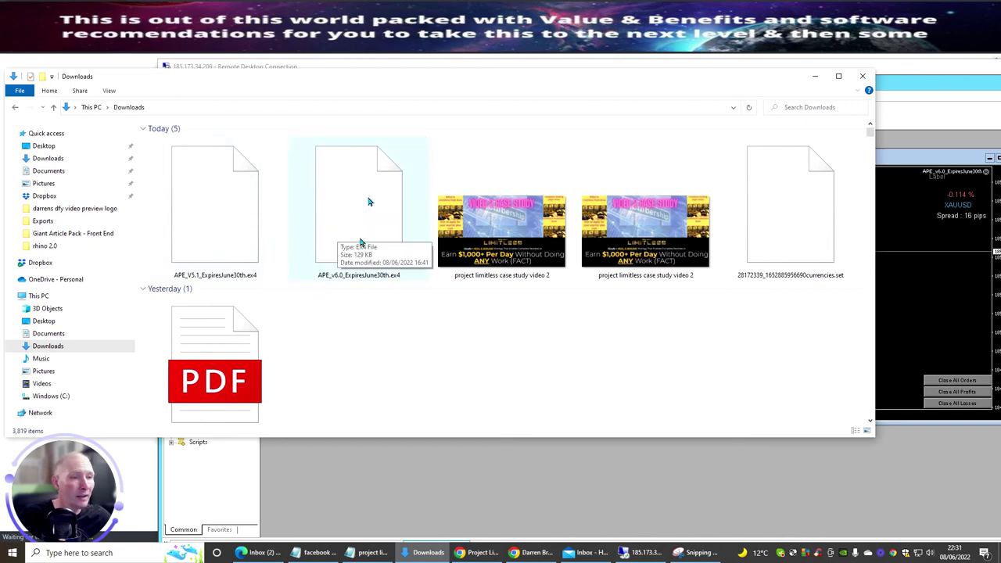
{"action": "left_click", "coordinate": [330, 194]}
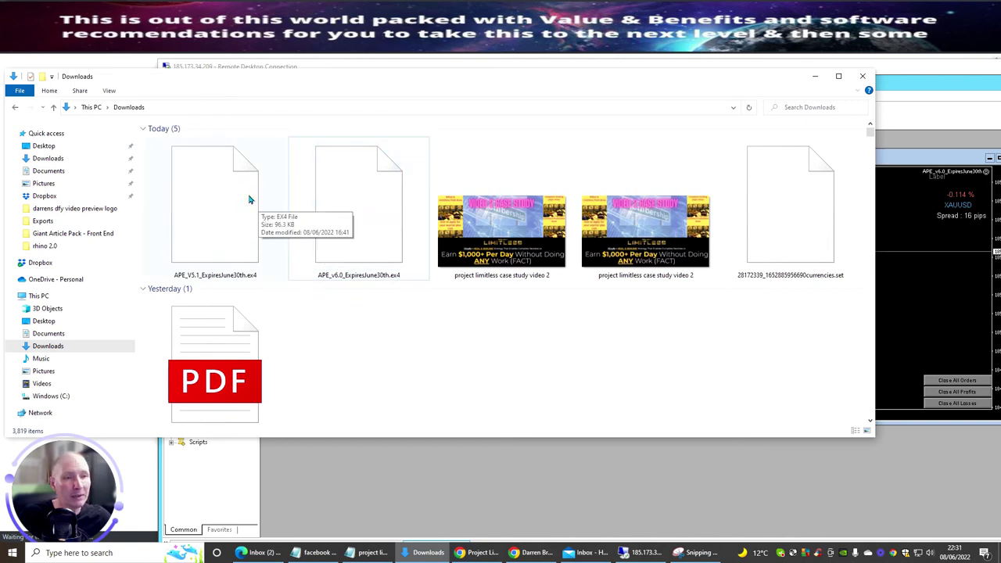
{"action": "double_click", "coordinate": [351, 216]}
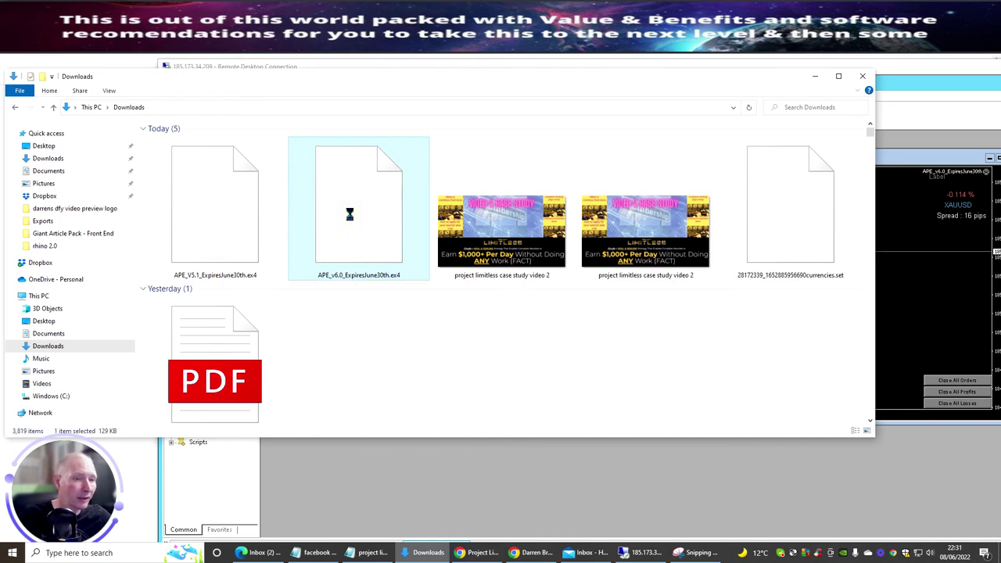
- Copy the APE_v6.0 .ex4 file and switch back to the remote MetaTrader session
{"action": "right_click", "coordinate": [350, 216]}
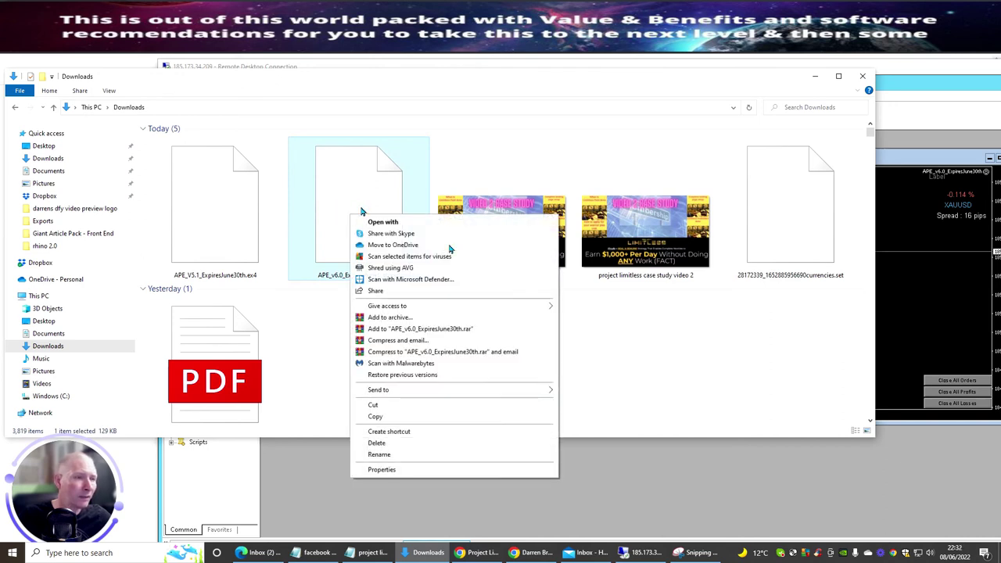
{"action": "left_click", "coordinate": [375, 416]}
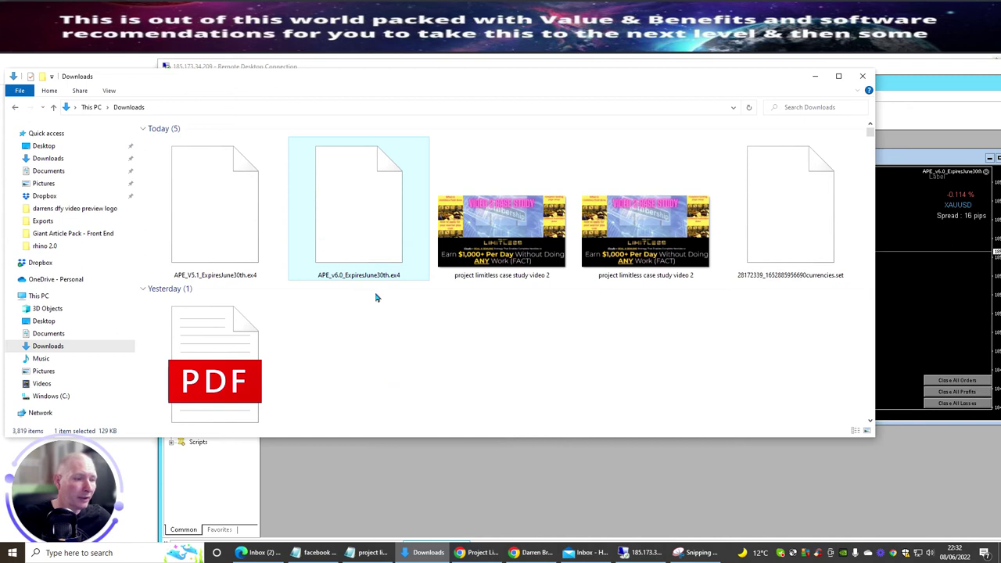
{"action": "left_click", "coordinate": [634, 552]}
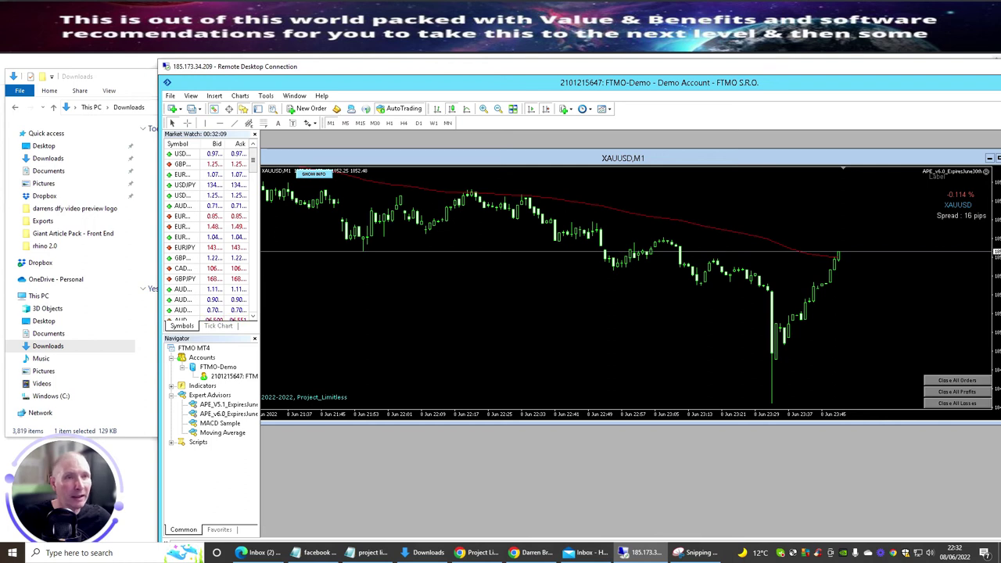
- Look through MT4's File and View menus and the remote window's options menu
{"action": "left_click", "coordinate": [170, 95]}
{"action": "key", "text": "Right"}
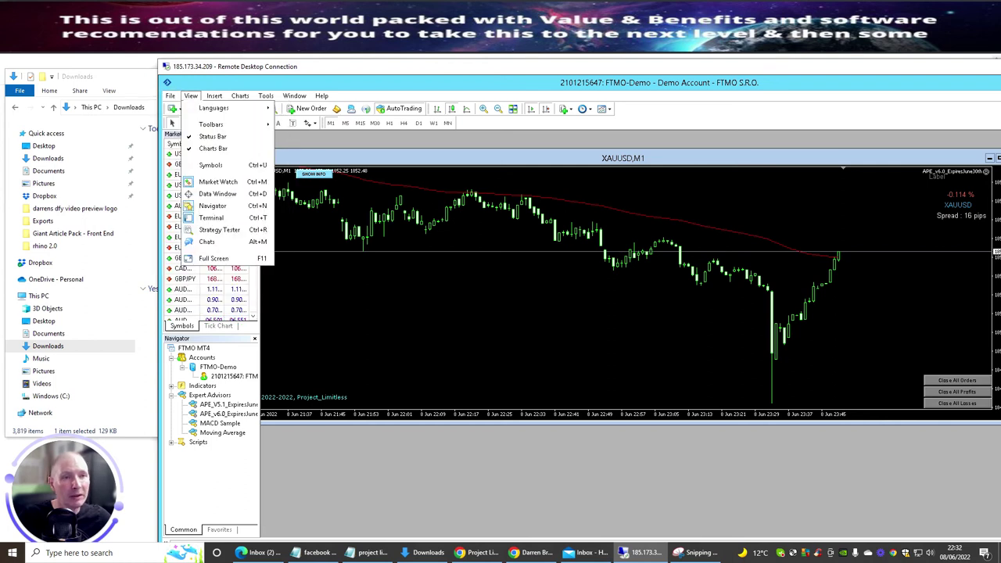
{"action": "key", "text": "Escape"}
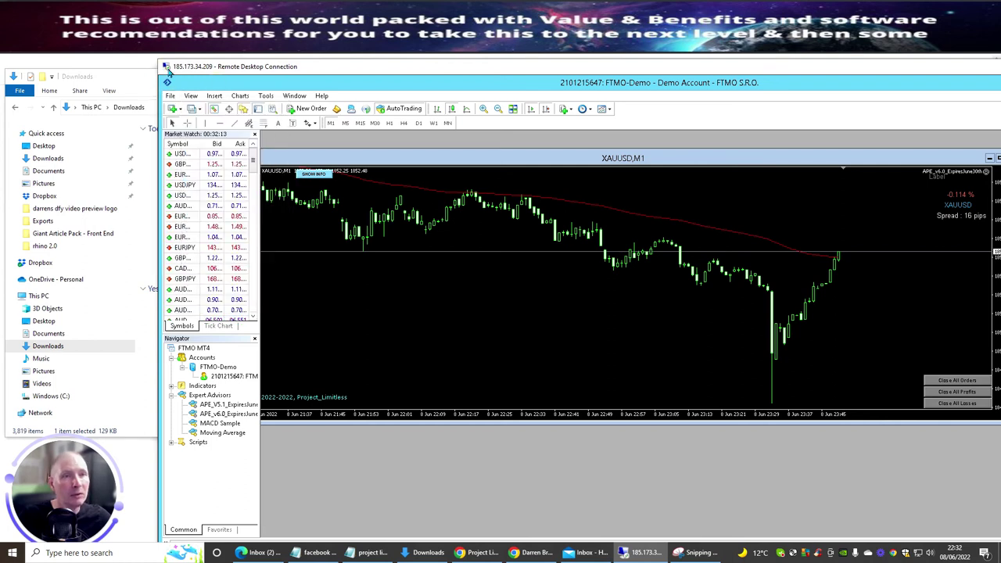
{"action": "left_click", "coordinate": [166, 68]}
{"action": "left_click", "coordinate": [312, 70]}
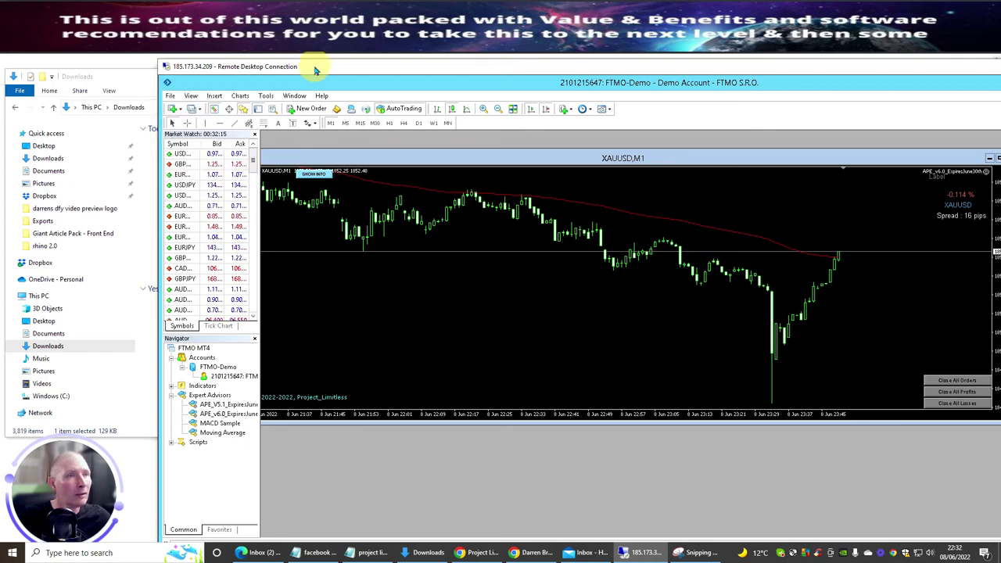
{"action": "right_click", "coordinate": [315, 70]}
{"action": "left_click", "coordinate": [308, 70]}
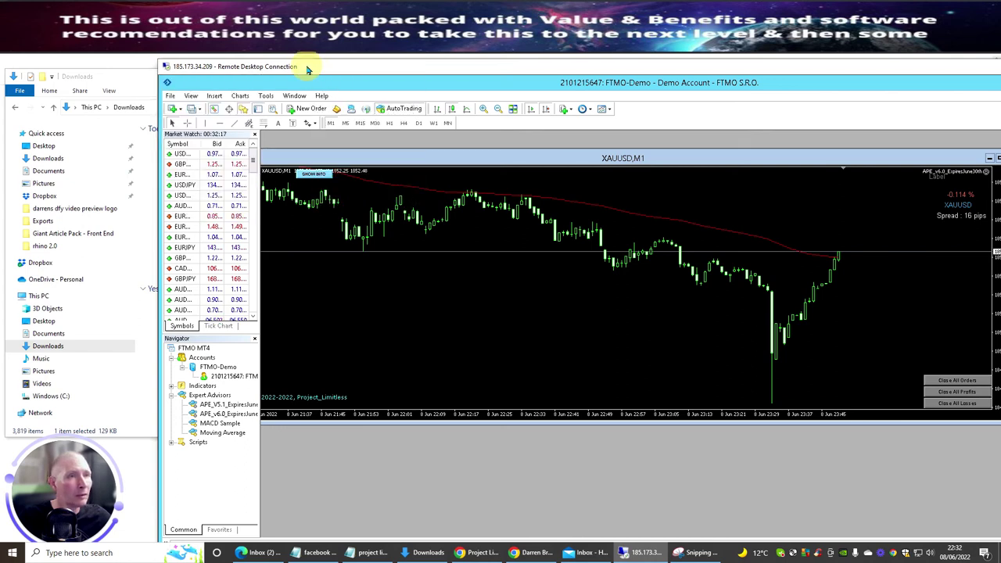
- Switch the remote session to full screen, returning to it after a brief local detour
{"action": "double_click", "coordinate": [306, 68]}
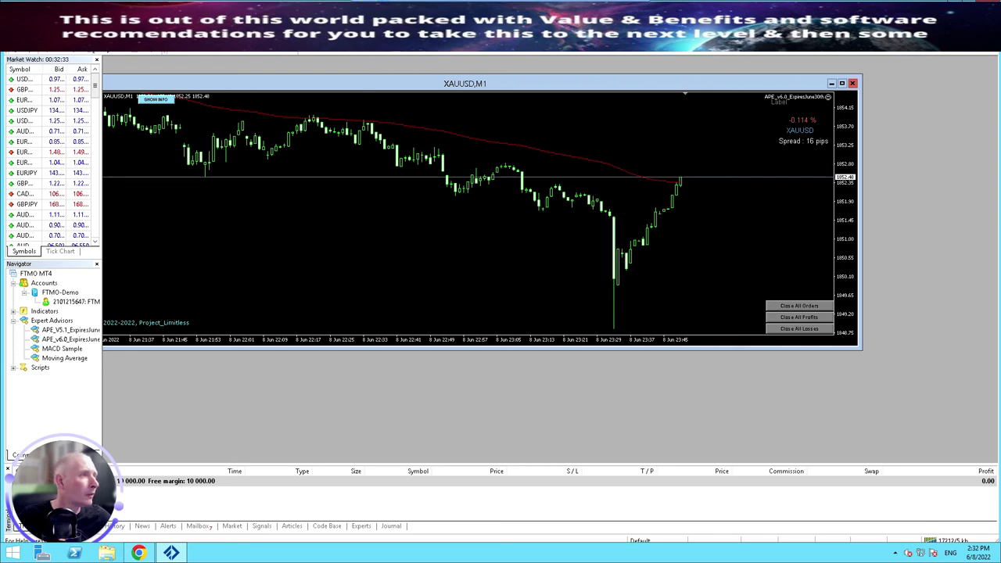
{"action": "key", "text": "alt+Tab"}
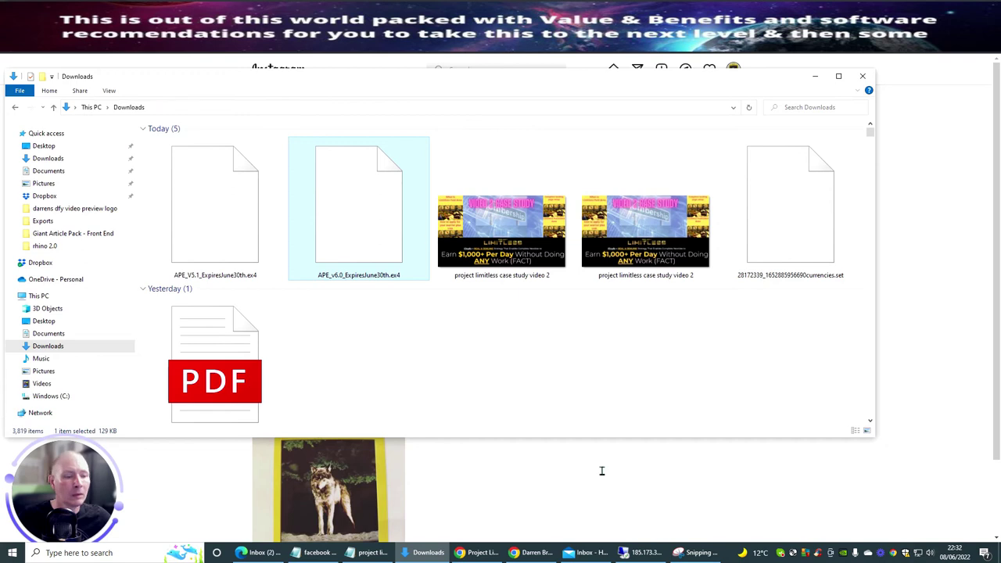
{"action": "left_click", "coordinate": [646, 552]}
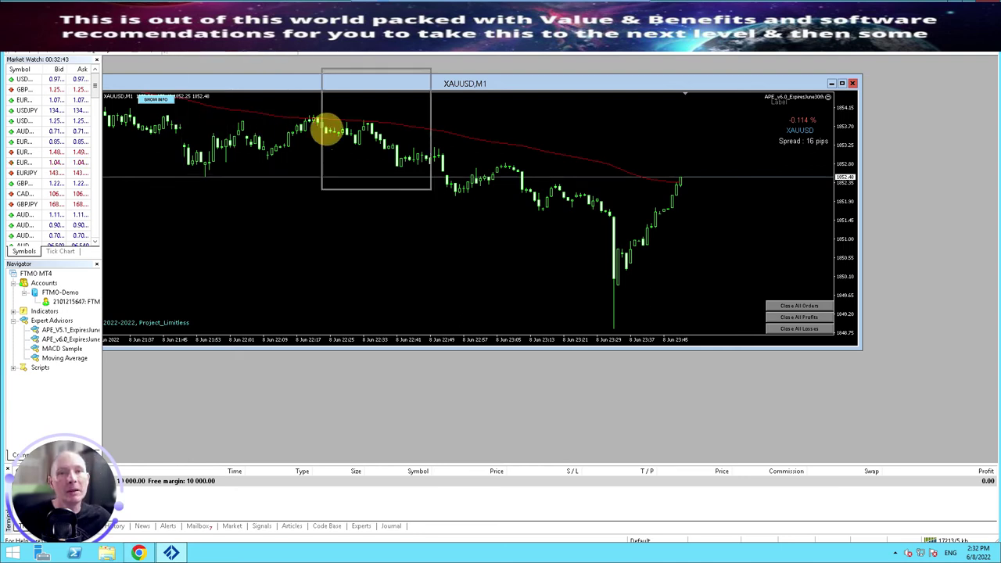
{"action": "left_click_drag", "start_coordinate": [24, 103], "coordinate": [23, 103]}
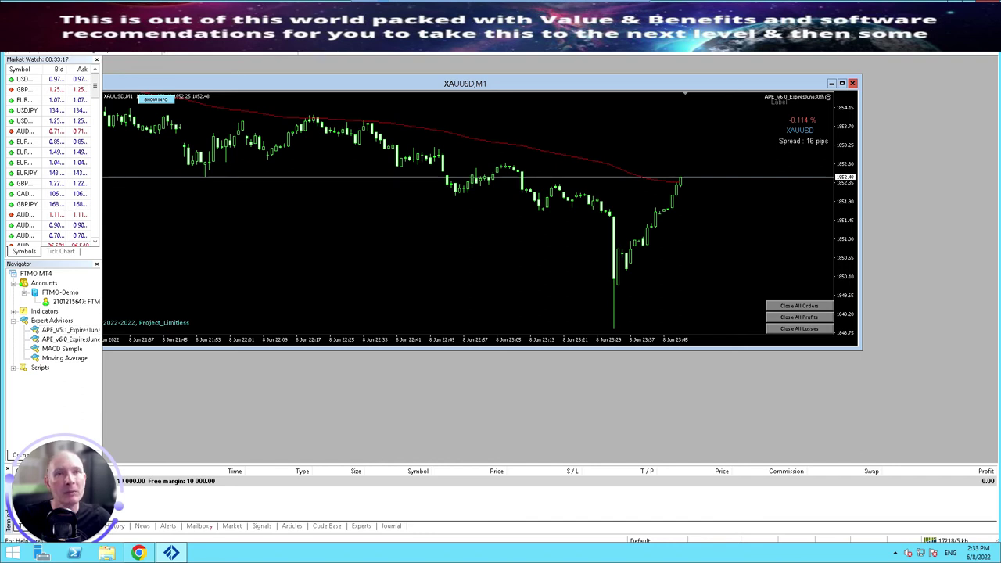
{"action": "key", "text": "alt+f"}
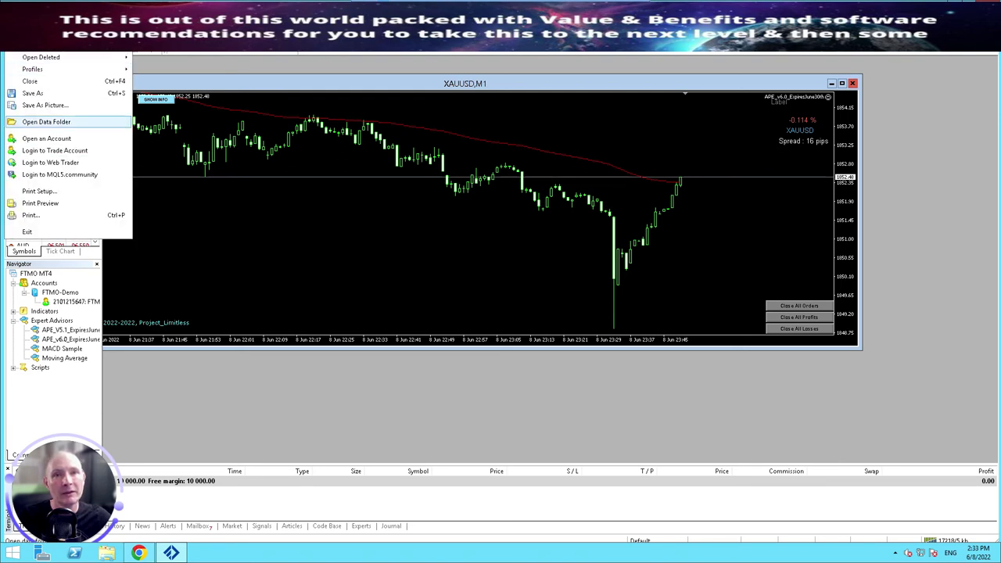
{"action": "key", "text": "Return"}
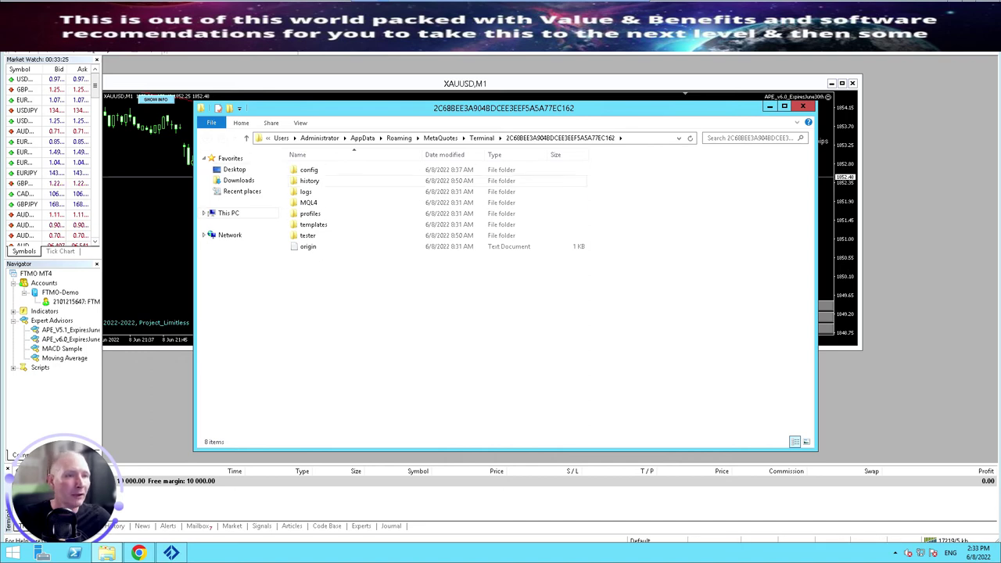
{"action": "double_click", "coordinate": [308, 203]}
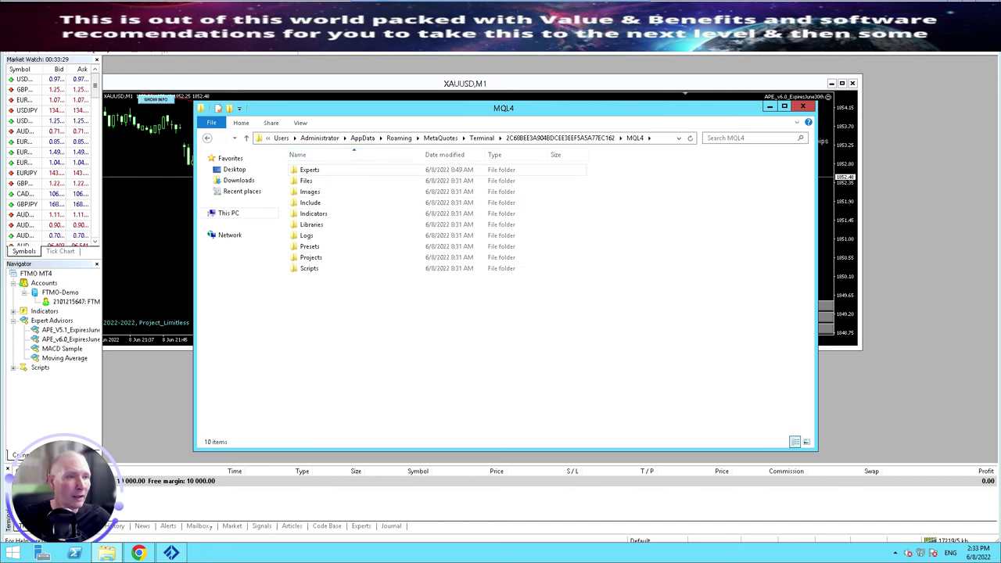
{"action": "double_click", "coordinate": [310, 170]}
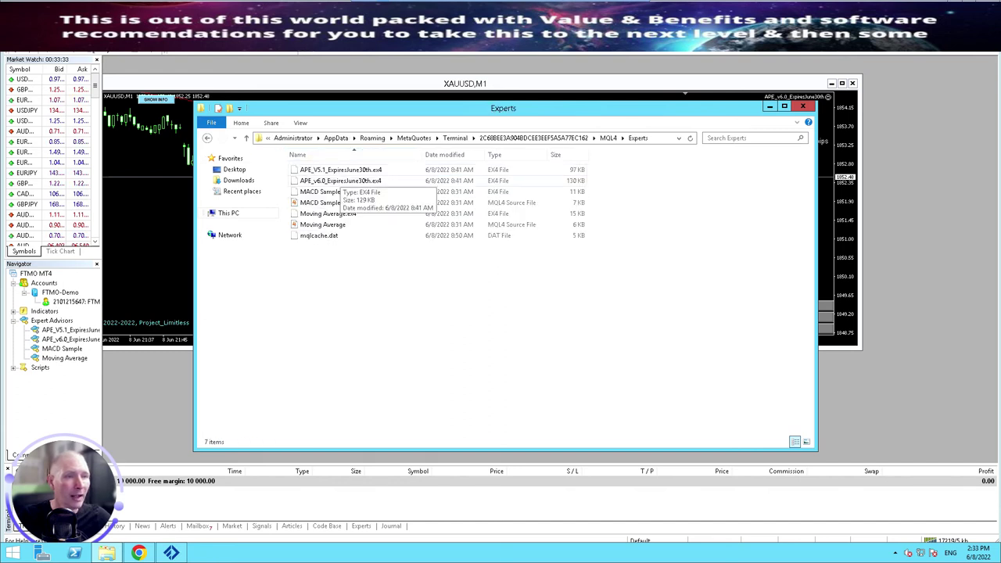
{"action": "left_click", "coordinate": [802, 106]}
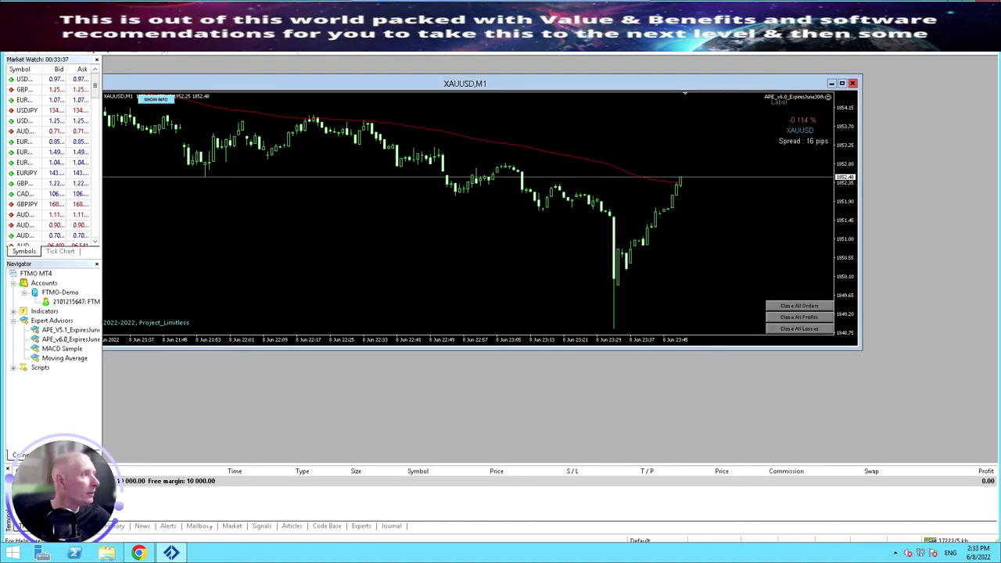
- Close MT4 with Alt+F4 and relaunch it from the FTMO MetaTrader 4 desktop shortcut
{"action": "key", "text": "alt+F4"}
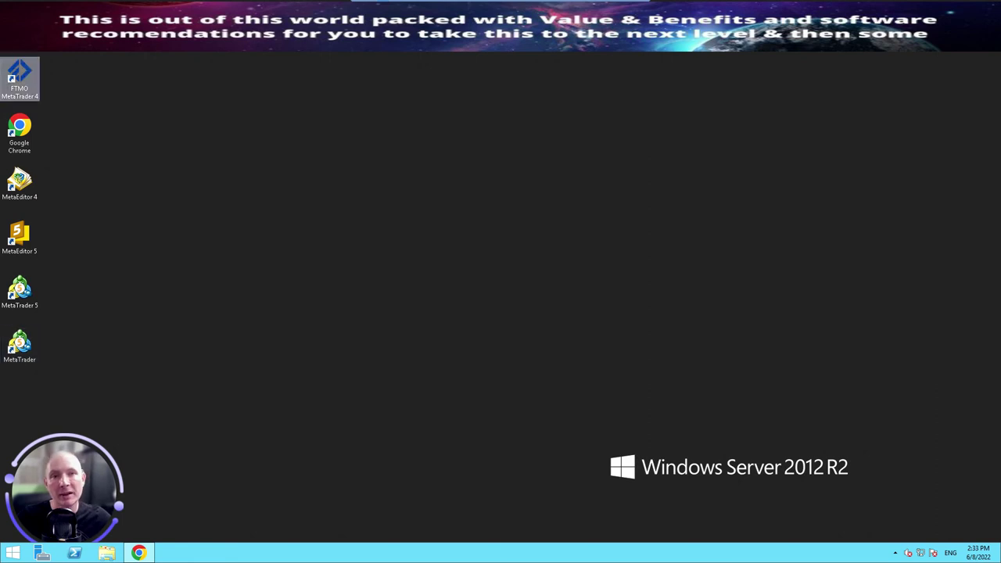
{"action": "left_click_drag", "start_coordinate": [19, 75], "coordinate": [97, 74]}
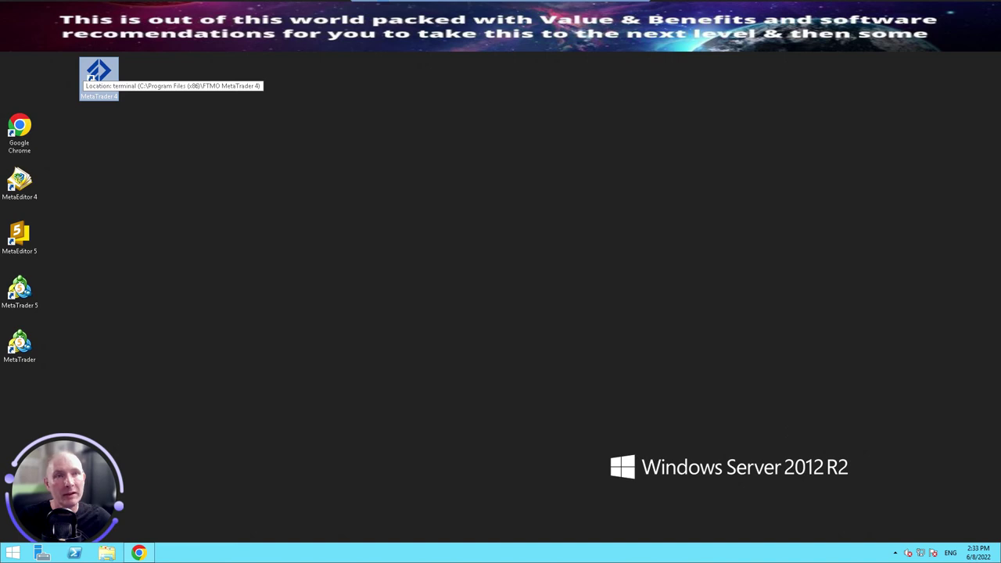
{"action": "left_click_drag", "start_coordinate": [94, 75], "coordinate": [21, 72]}
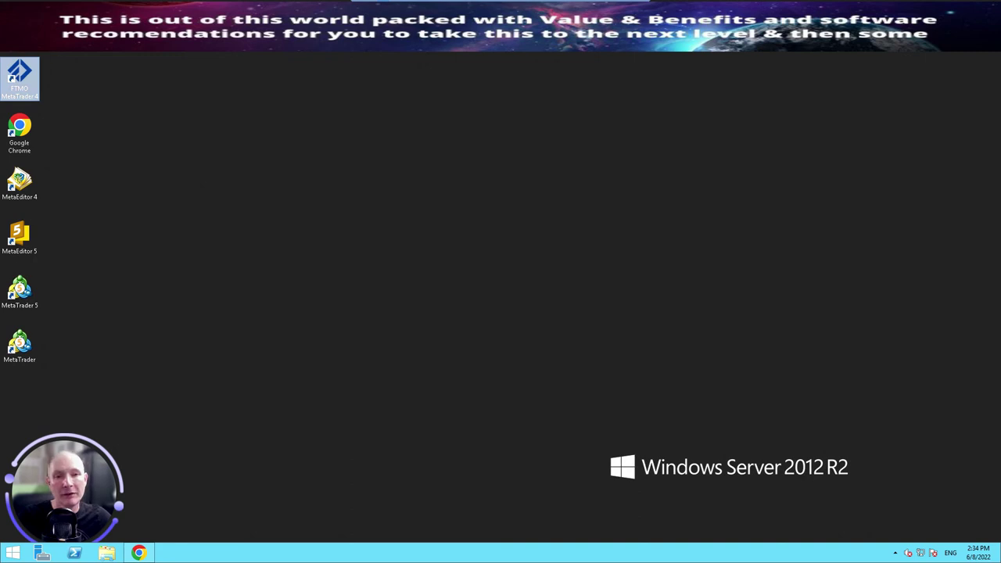
{"action": "key", "text": "Return"}
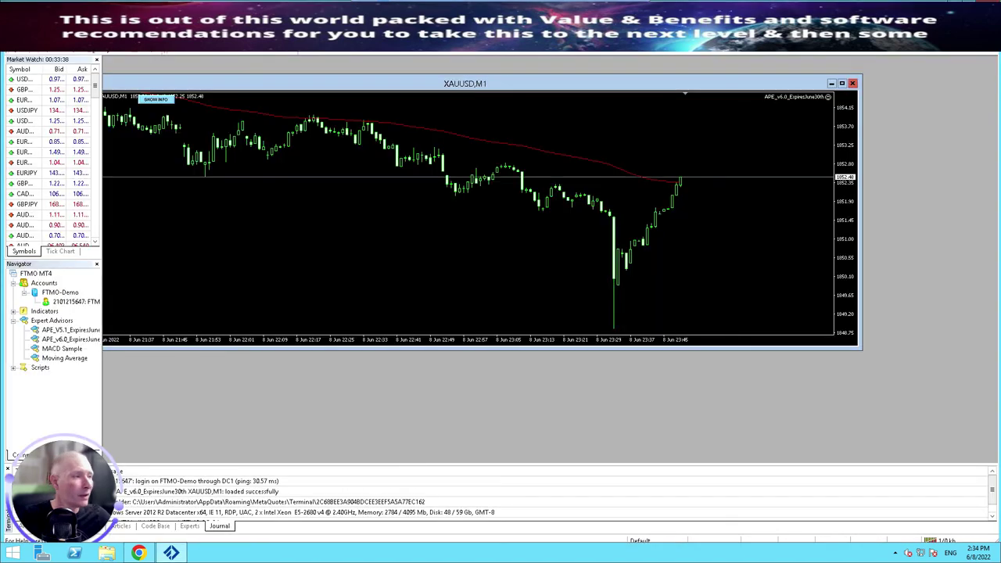